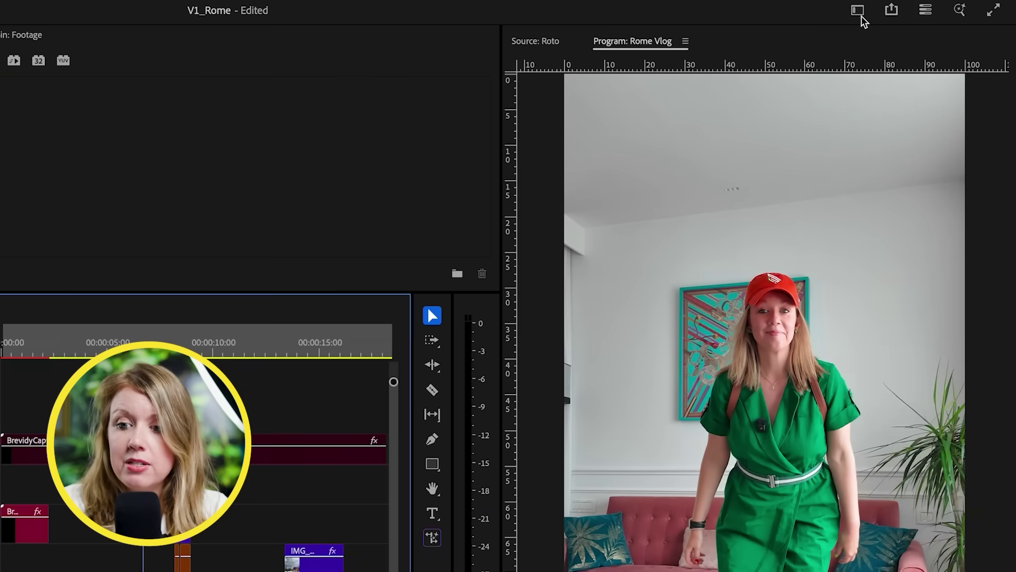
Step: Keep the Vertical workspace and start a sequence from the Social Media Portrait 9x16 30 fps preset
click(861, 15)
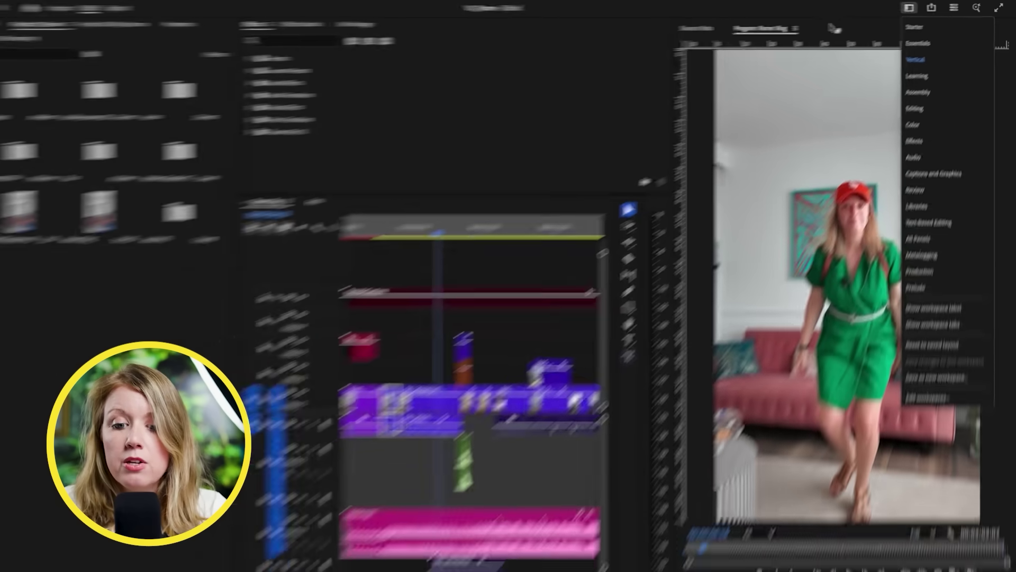
click(873, 91)
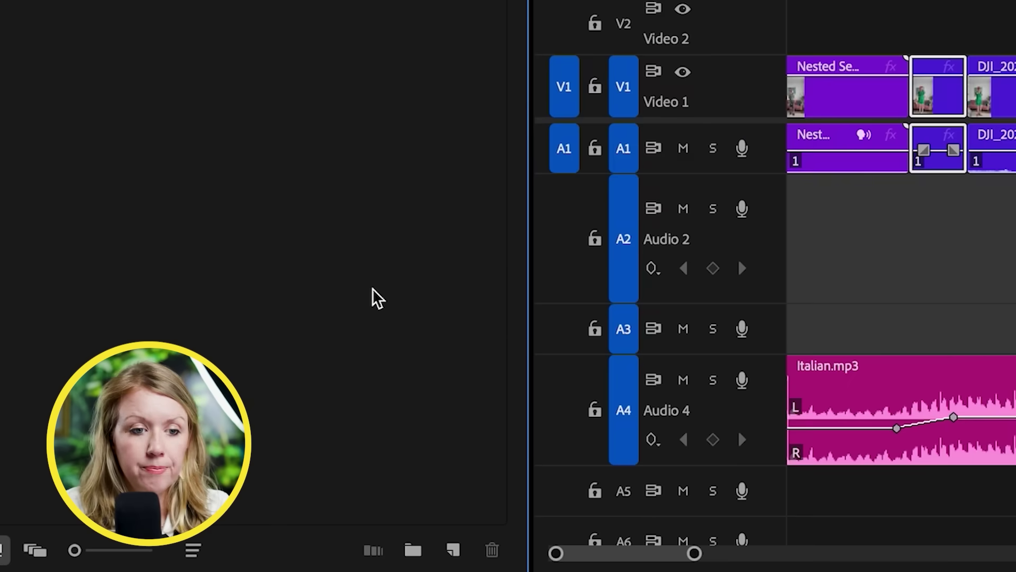
click(454, 553)
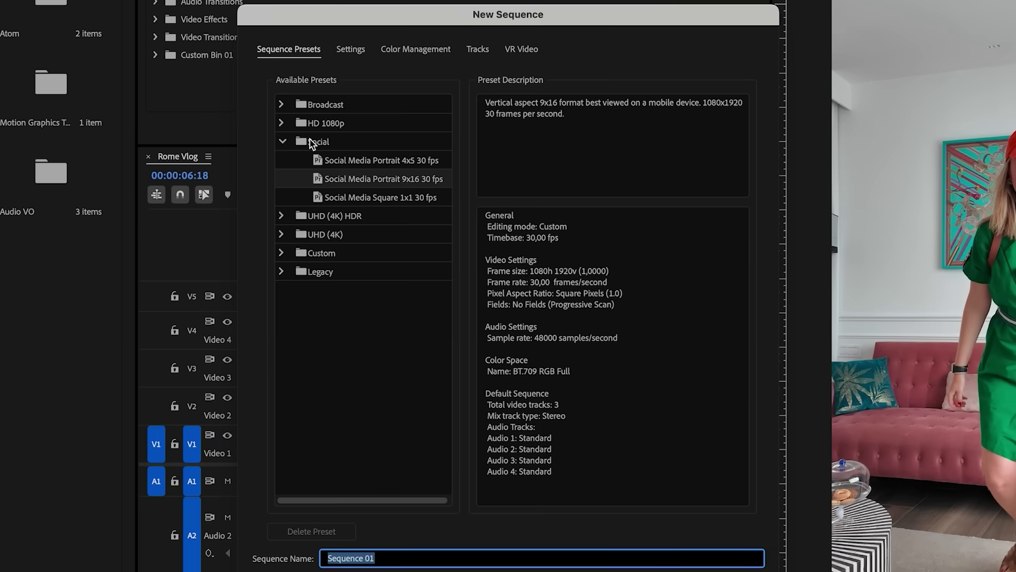
click(295, 136)
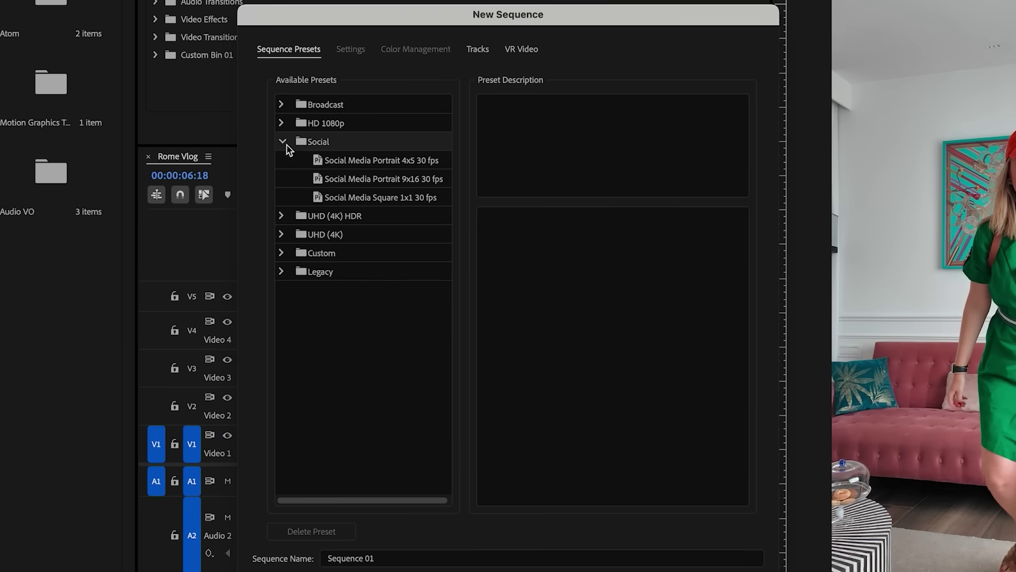
click(339, 180)
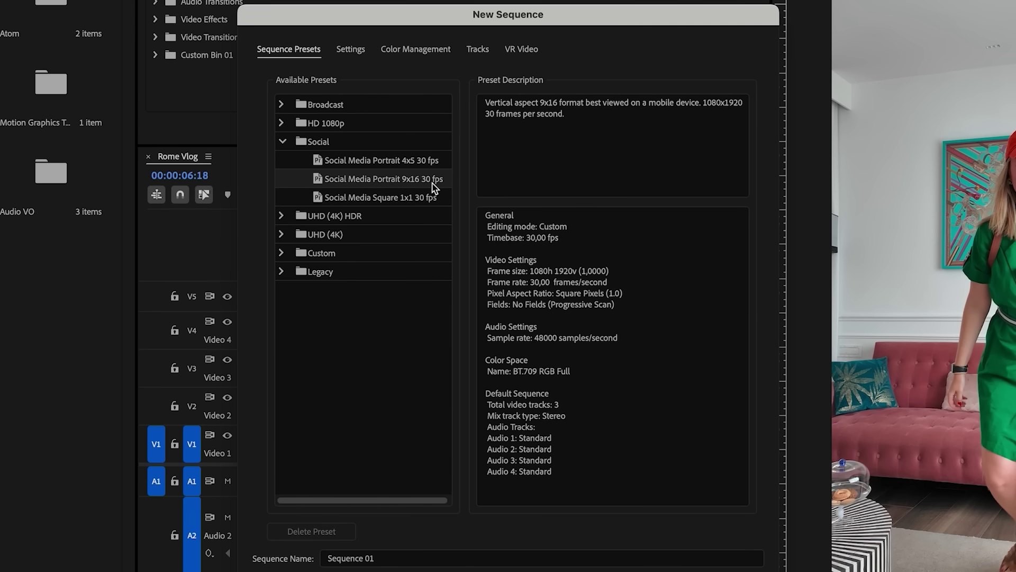
Step: Confirm a 30 fps timebase and create the sequence named DEMO
click(351, 51)
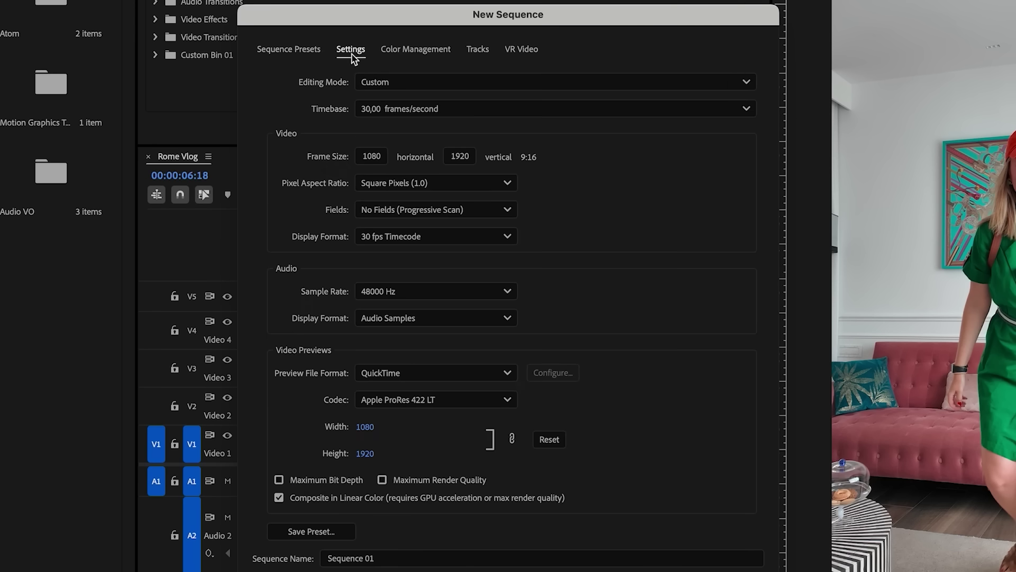
click(372, 109)
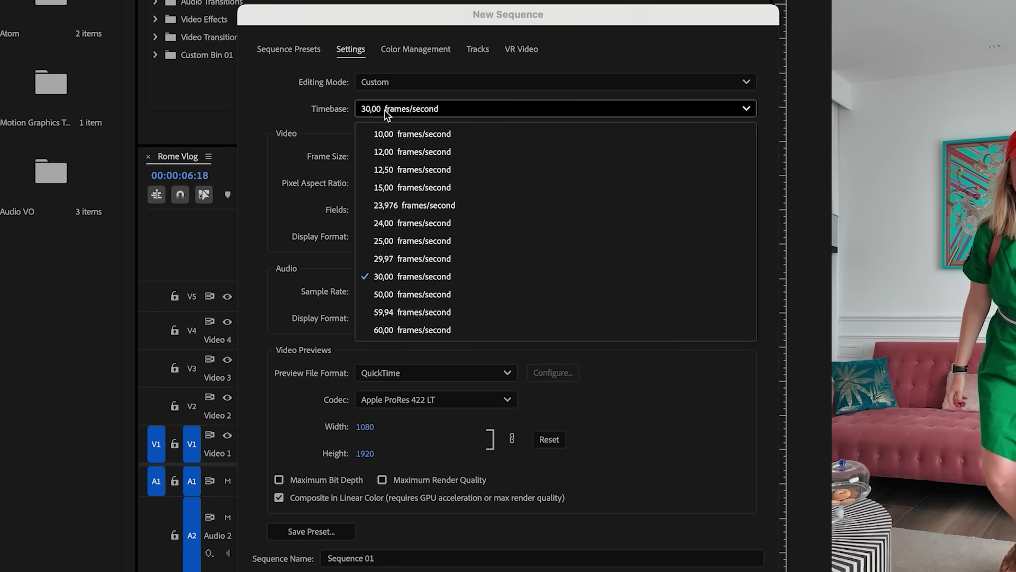
click(427, 281)
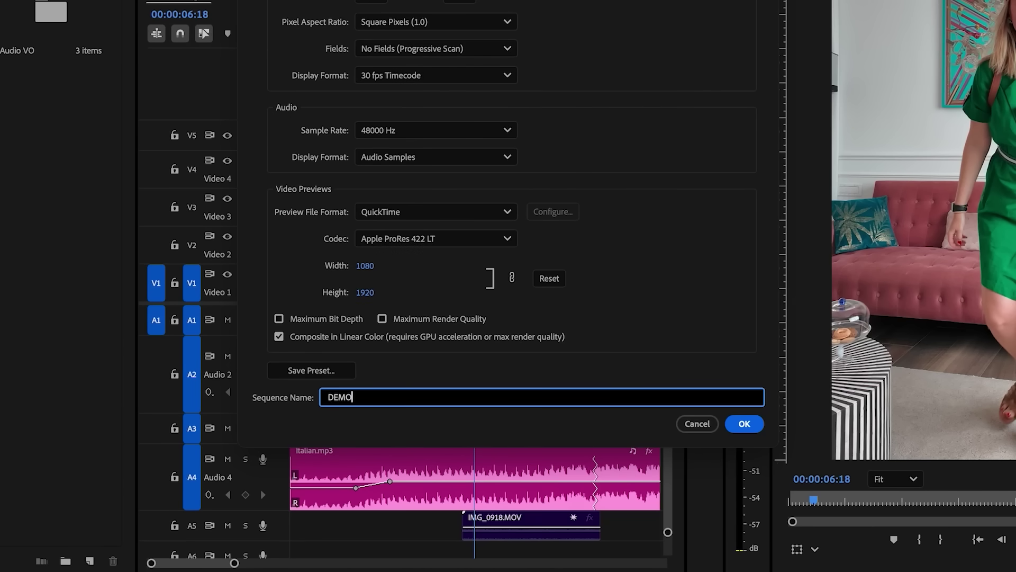
click(744, 423)
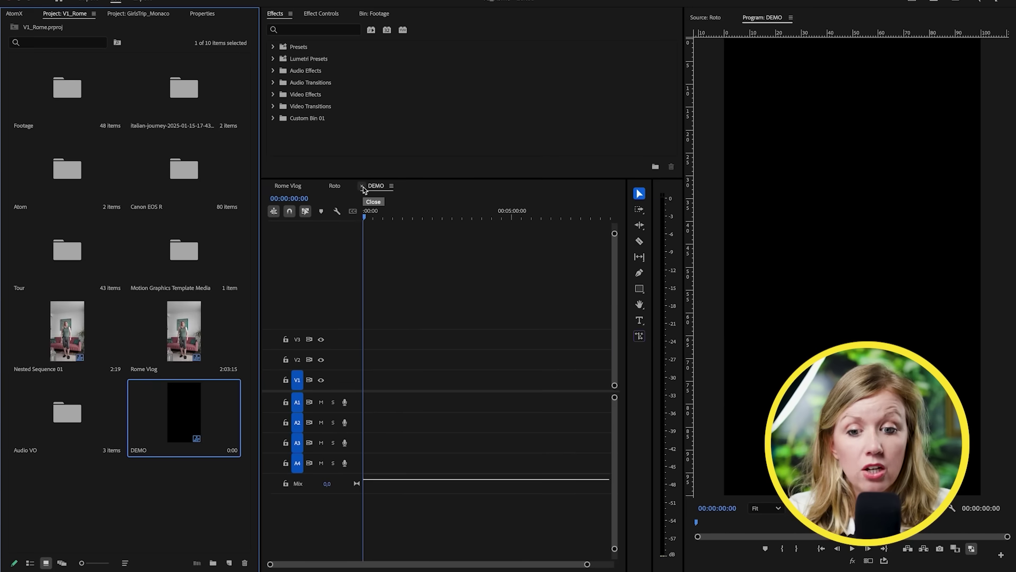
click(363, 187)
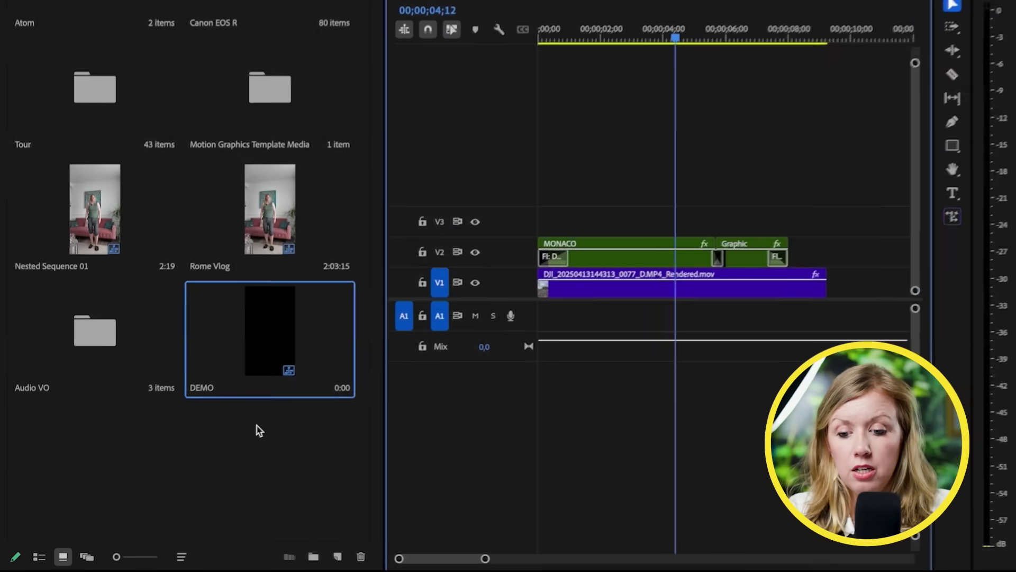
double_click(184, 424)
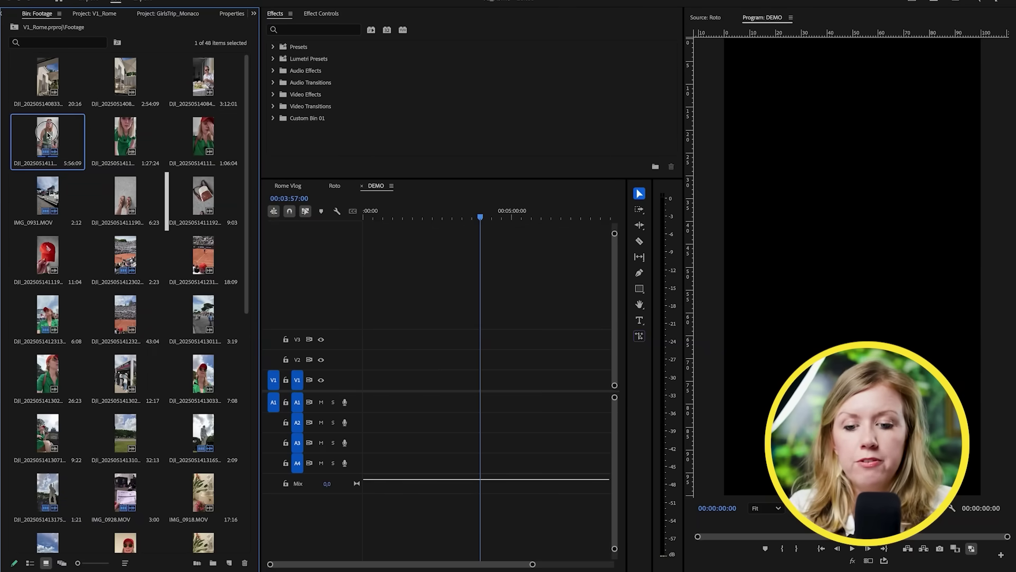
drag(48, 137, 363, 390)
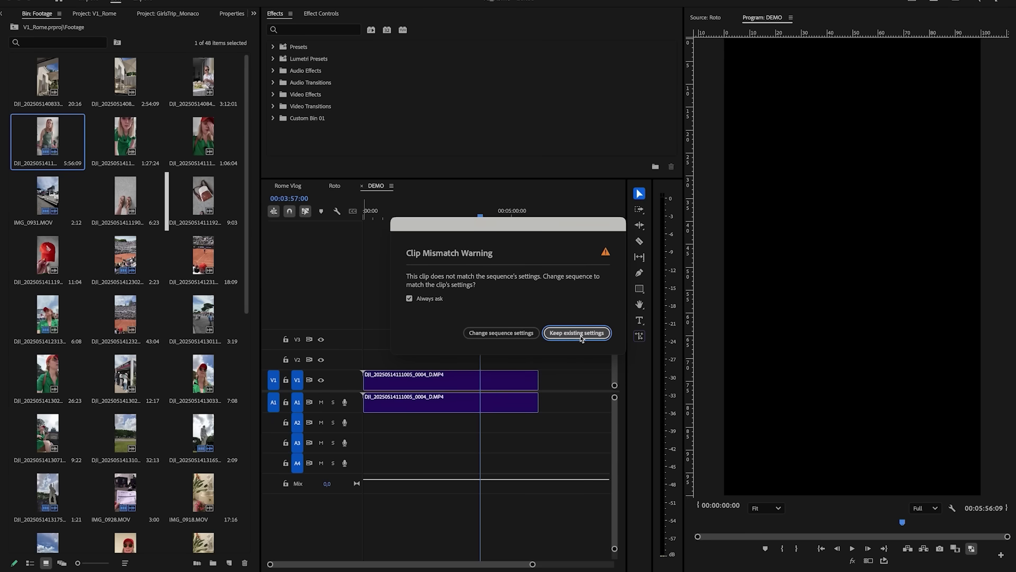
click(576, 333)
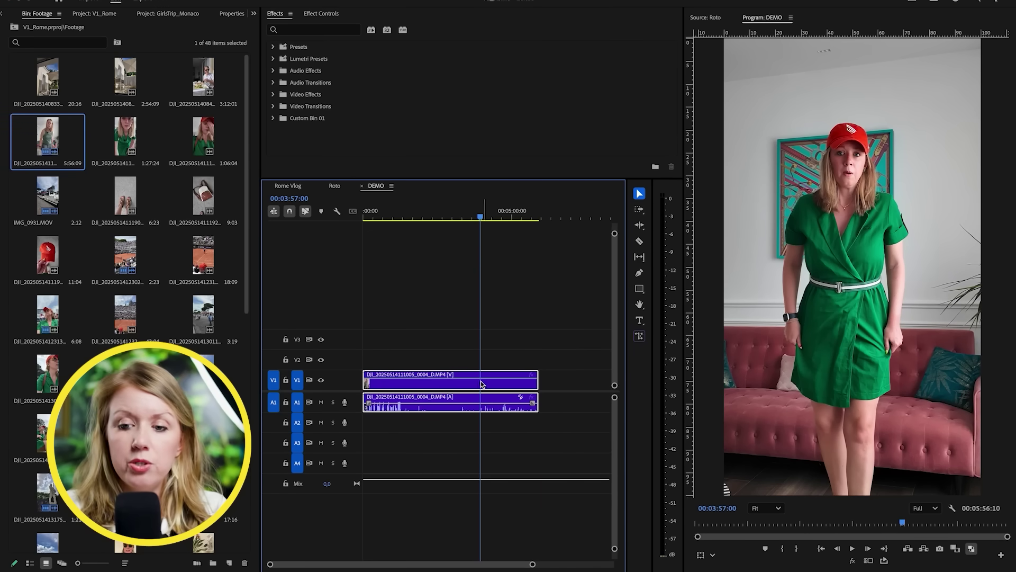
click(231, 15)
Step: Fit the DJI clip in the vertical frame at 71% scale, undoing the test position shift
click(132, 134)
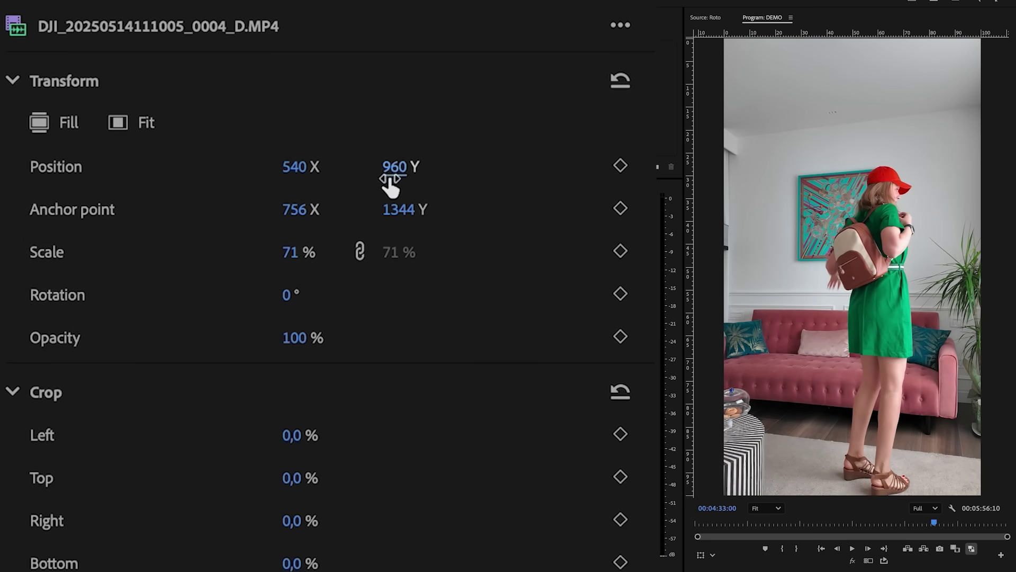
drag(292, 252, 338, 244)
drag(303, 183, 189, 207)
key(ctrl+z)
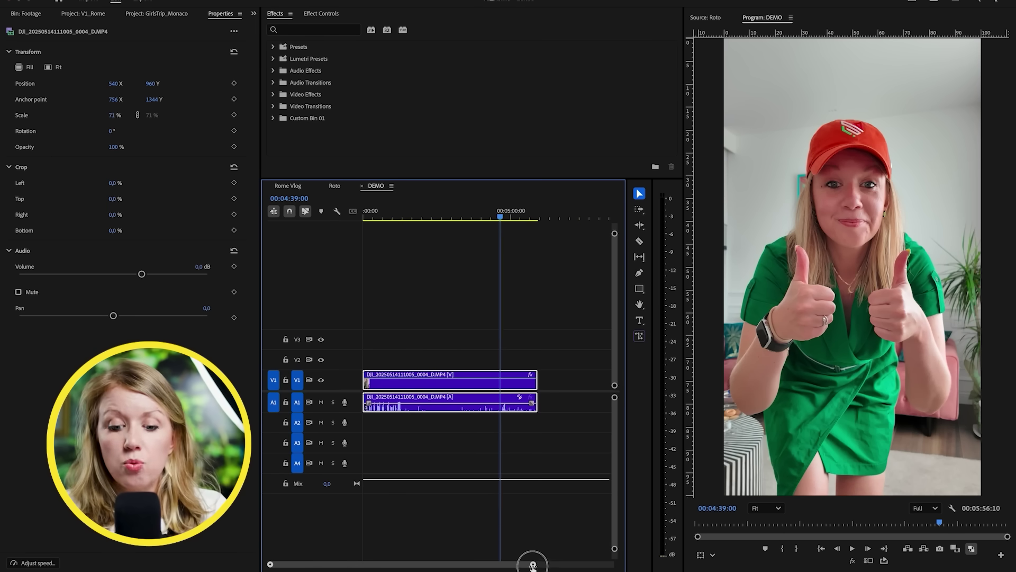
drag(533, 565, 562, 564)
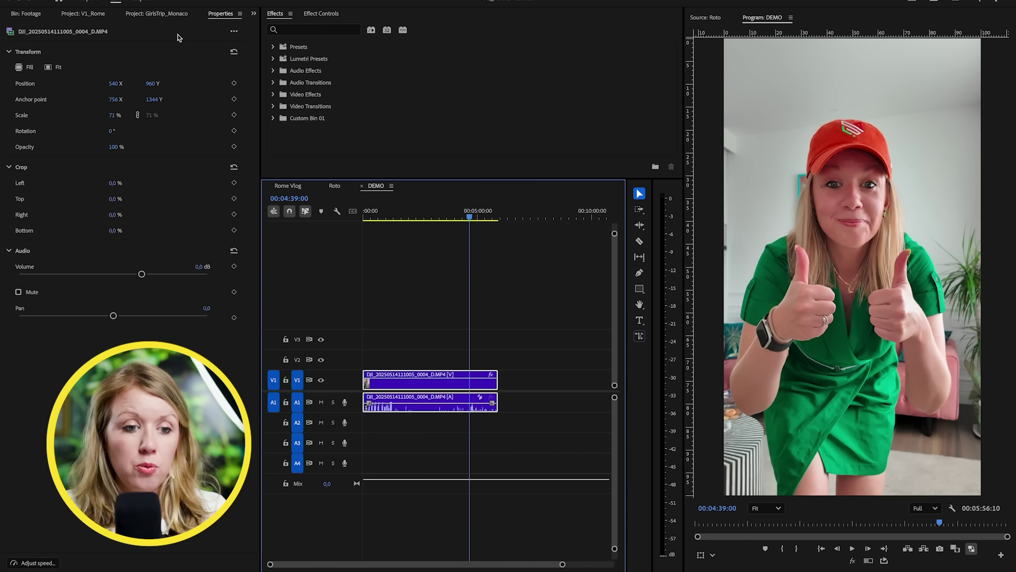
Step: Pick the 2B1A3036.MP4 tennis clip from the Footage bin and show its properties
click(35, 15)
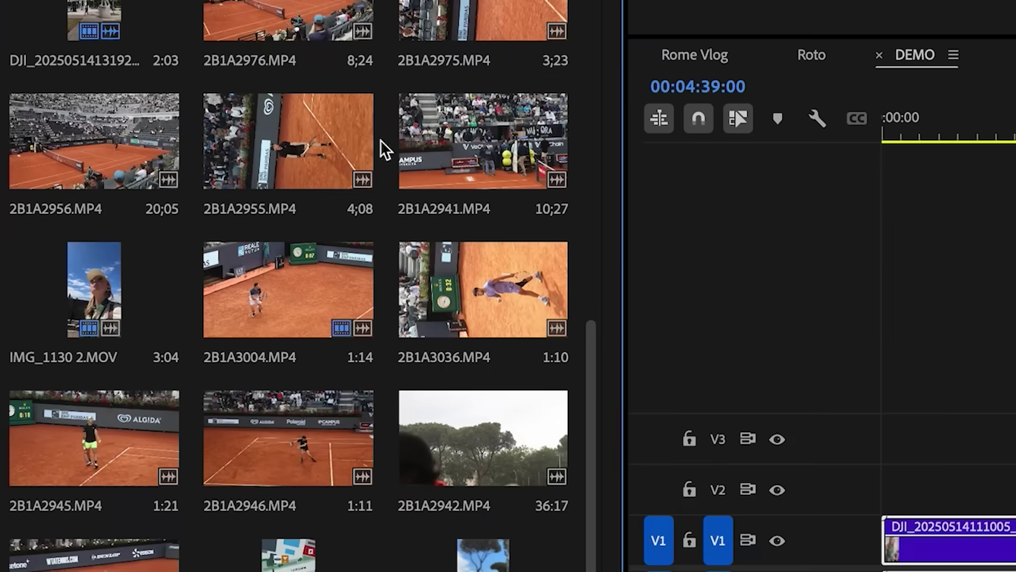
click(479, 307)
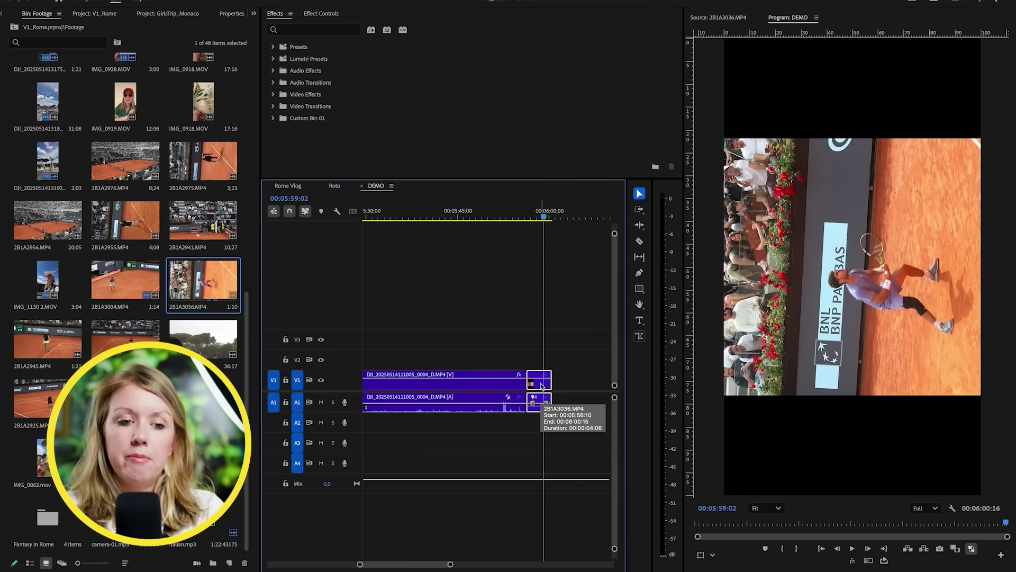
click(232, 14)
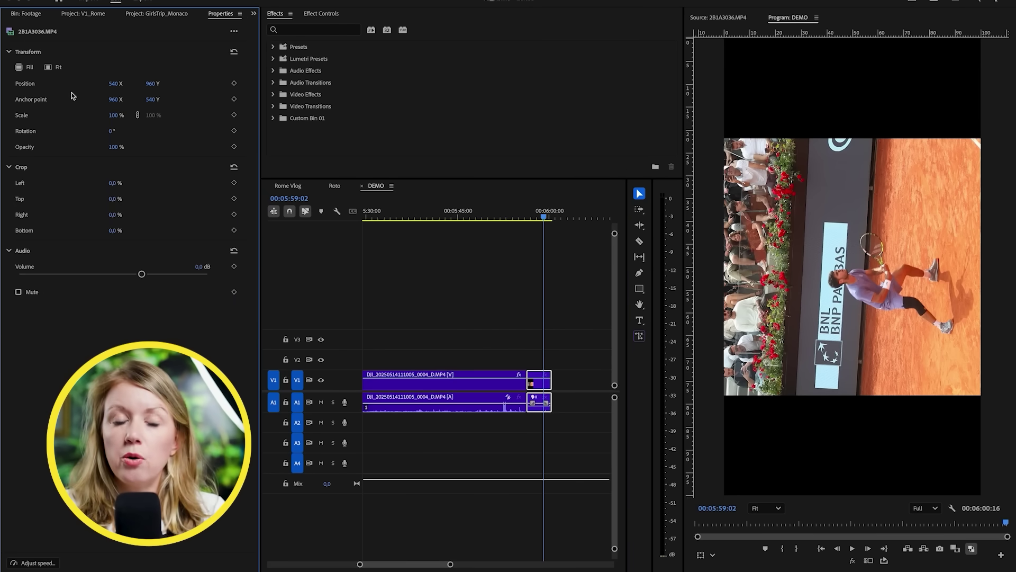
Step: Try Fit, undo it back to 100% scale, and set Rotation to 90°
click(49, 69)
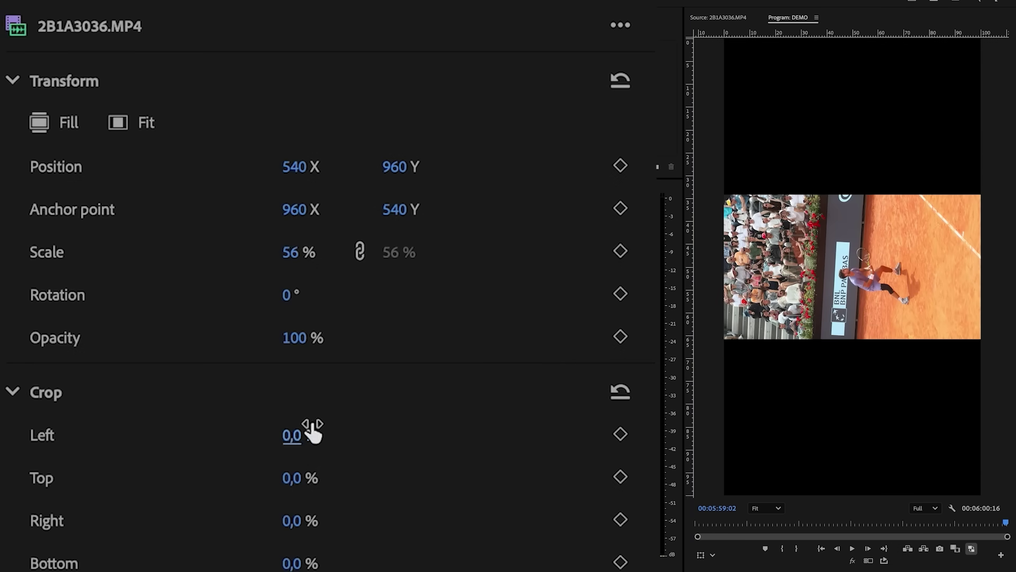
key(ctrl+z)
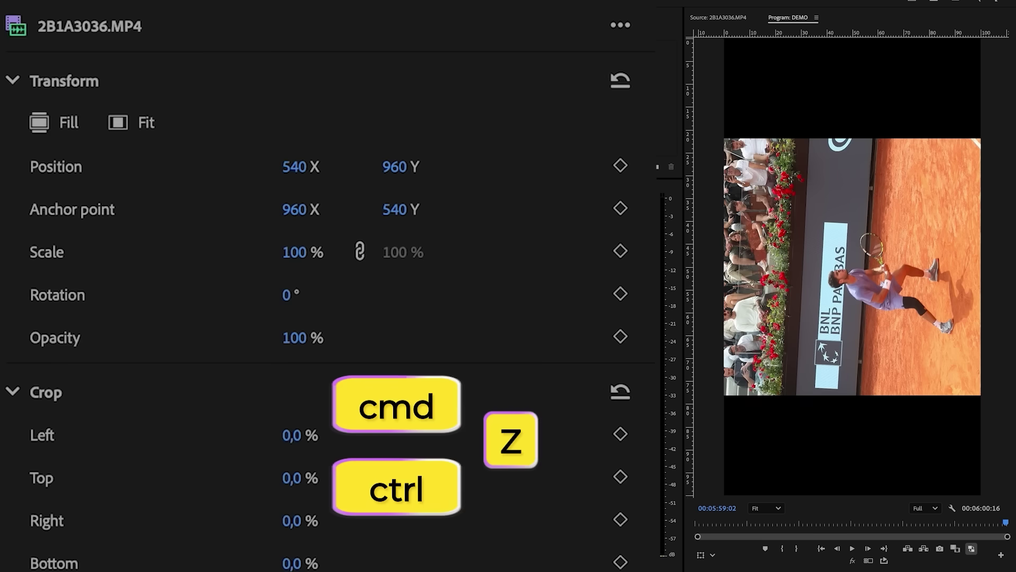
click(289, 296)
text(90)
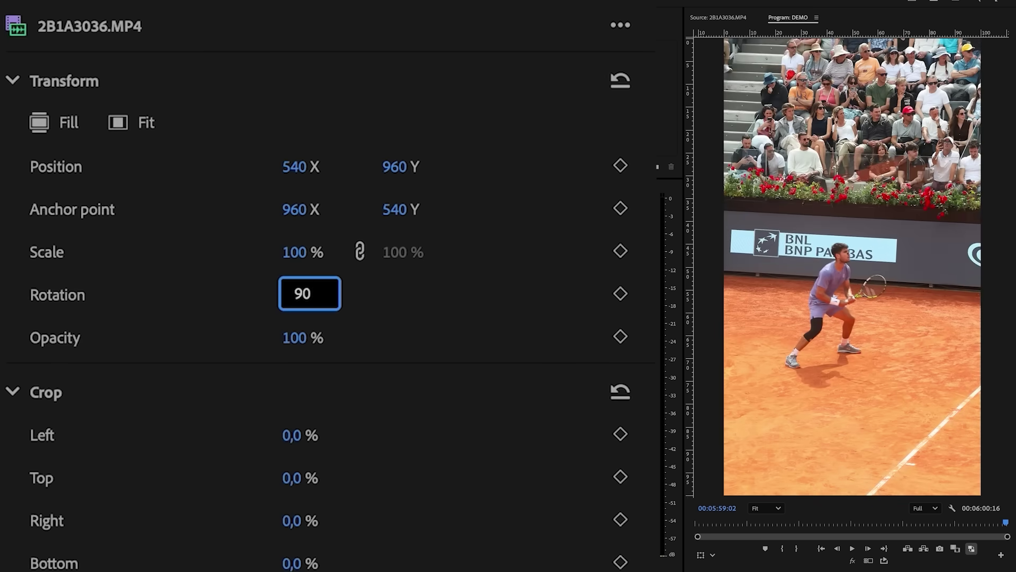
key(Return)
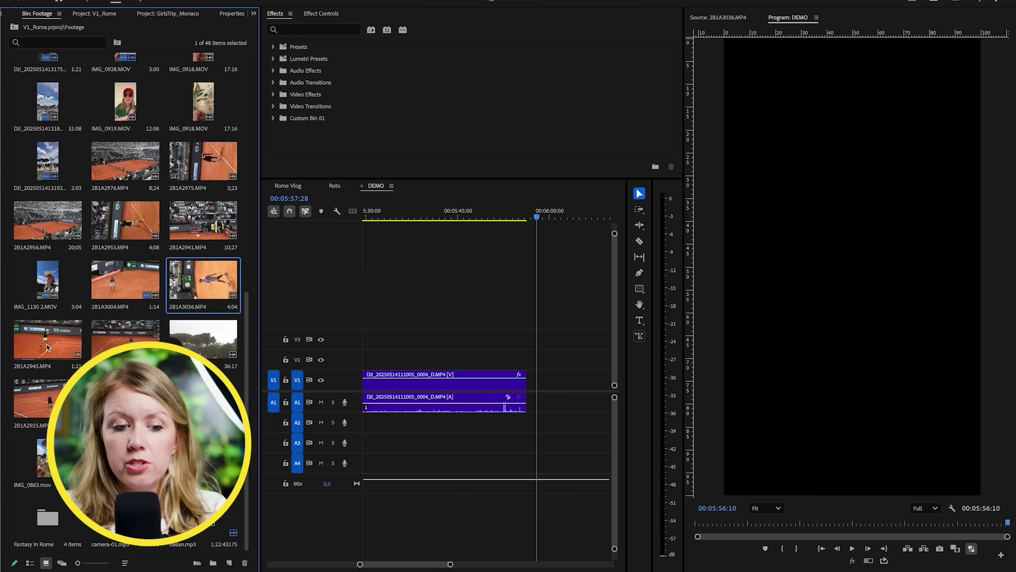
Step: Preview 2B1A2945.MP4, add it to the end of DEMO, and set it to Fill the frame
double_click(47, 347)
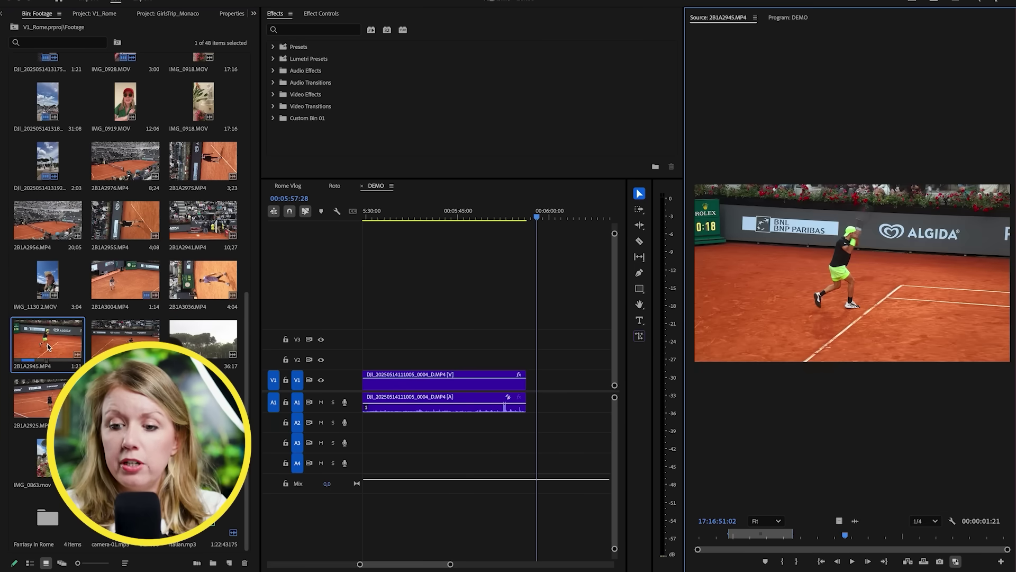
drag(872, 311, 540, 376)
click(542, 214)
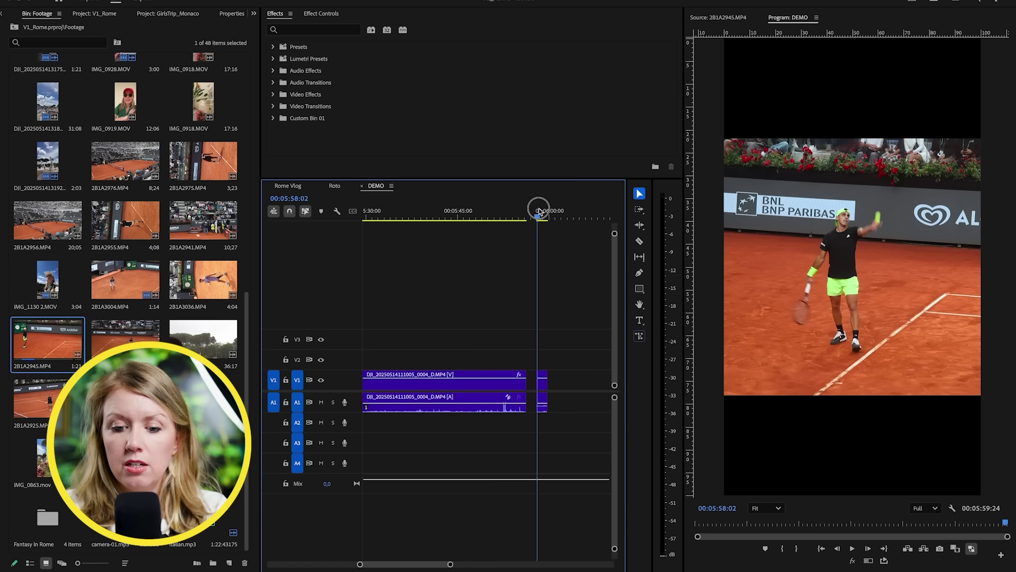
click(544, 382)
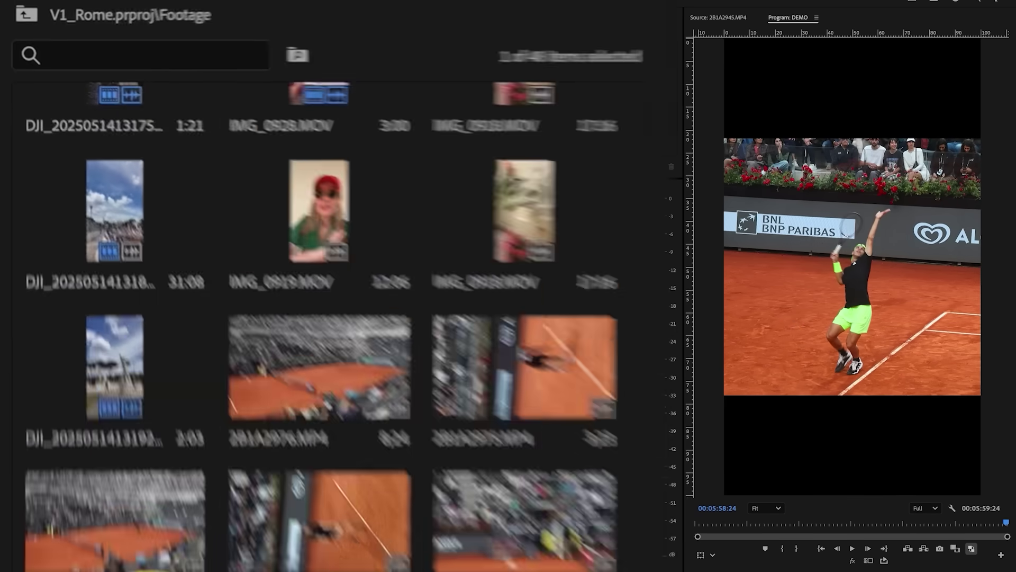
click(232, 13)
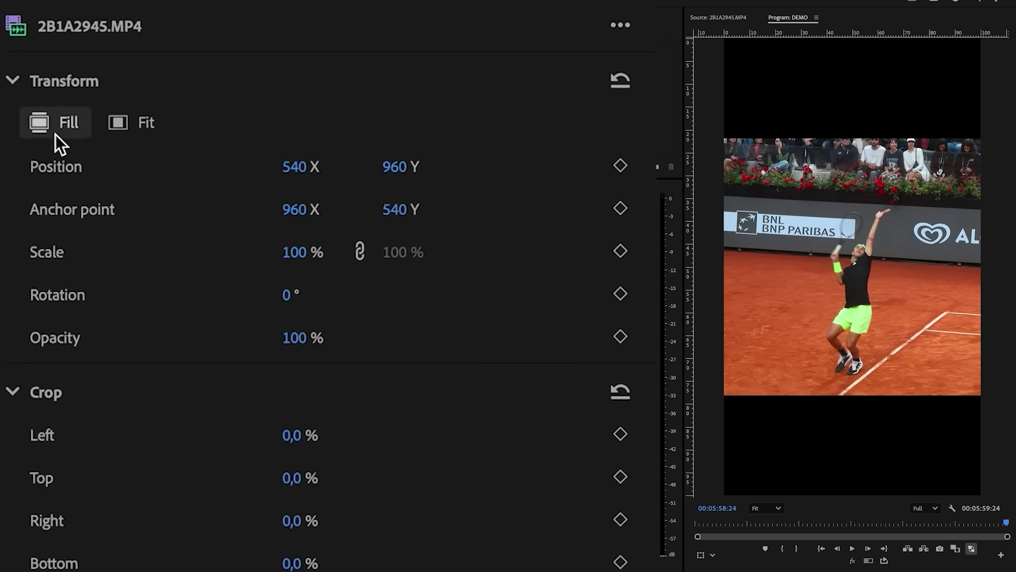
click(57, 131)
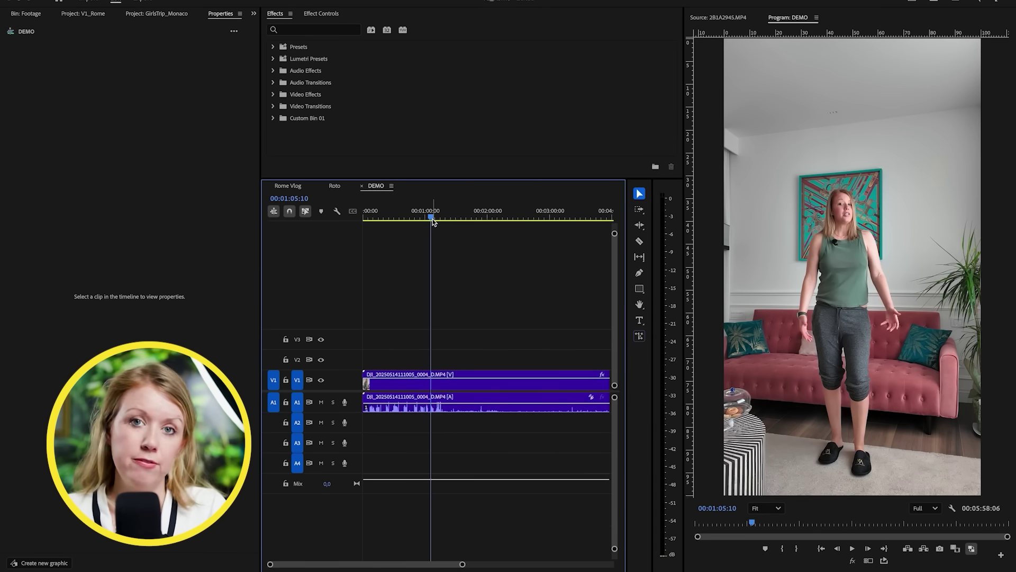
Step: Cut the DJI clip around 00:01:00, ripple-delete the opening part, and play from the start
drag(464, 566, 391, 564)
mouse_move(492, 226)
mouse_down()
mouse_move(475, 227)
mouse_move(498, 238)
mouse_up()
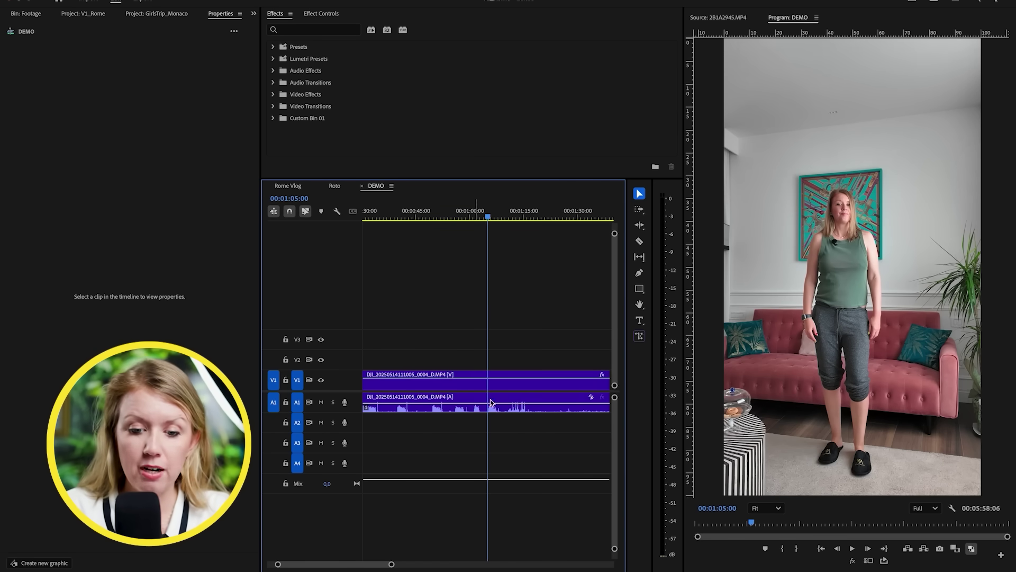
key(c)
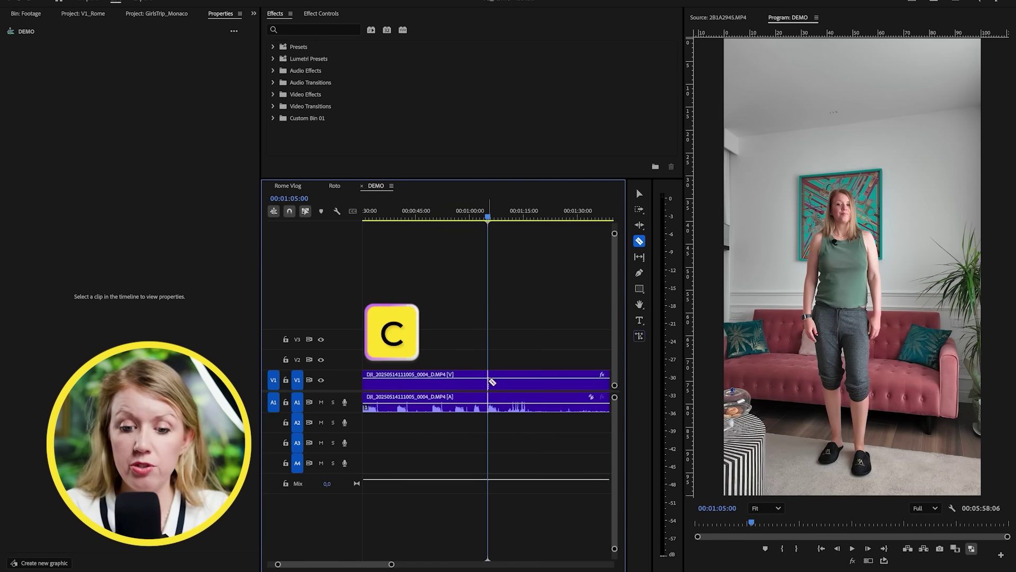
click(491, 382)
key(v)
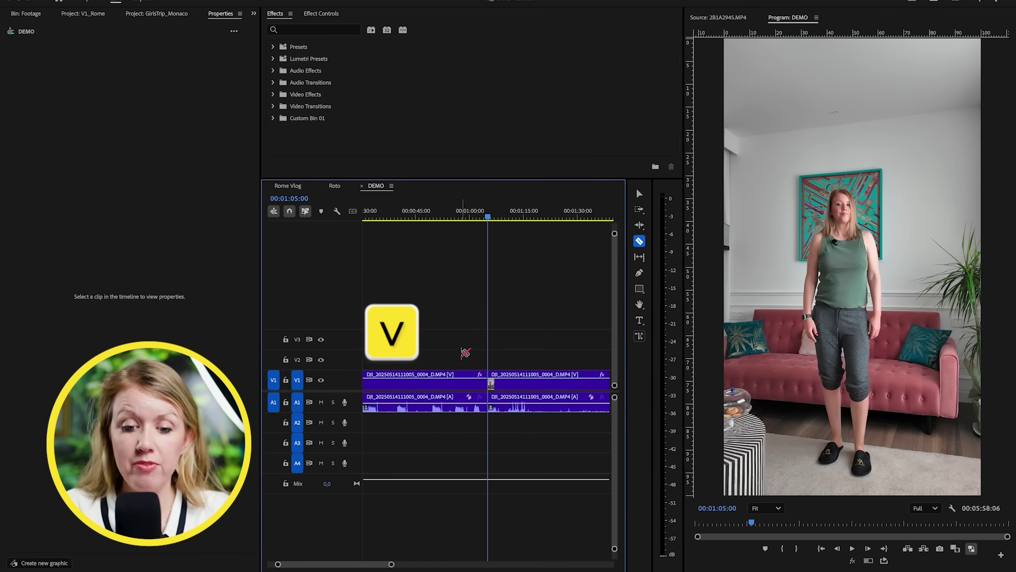
click(459, 386)
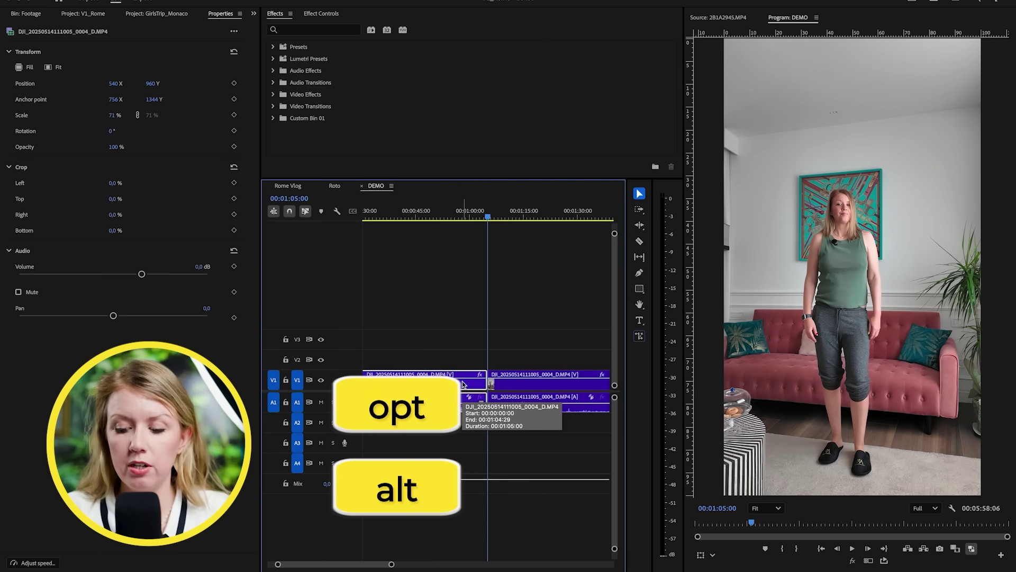
key(alt+Delete)
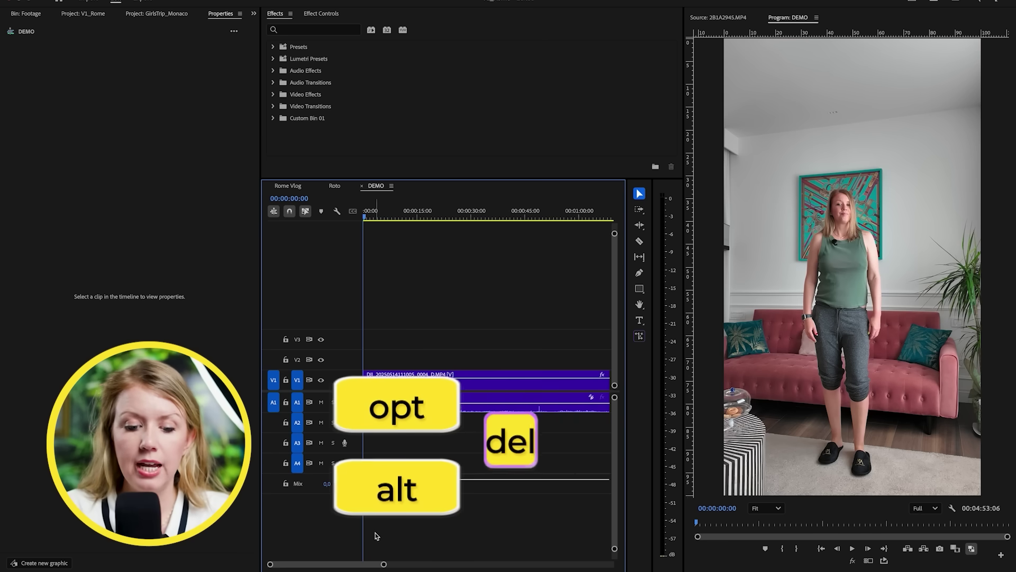
drag(385, 565, 401, 564)
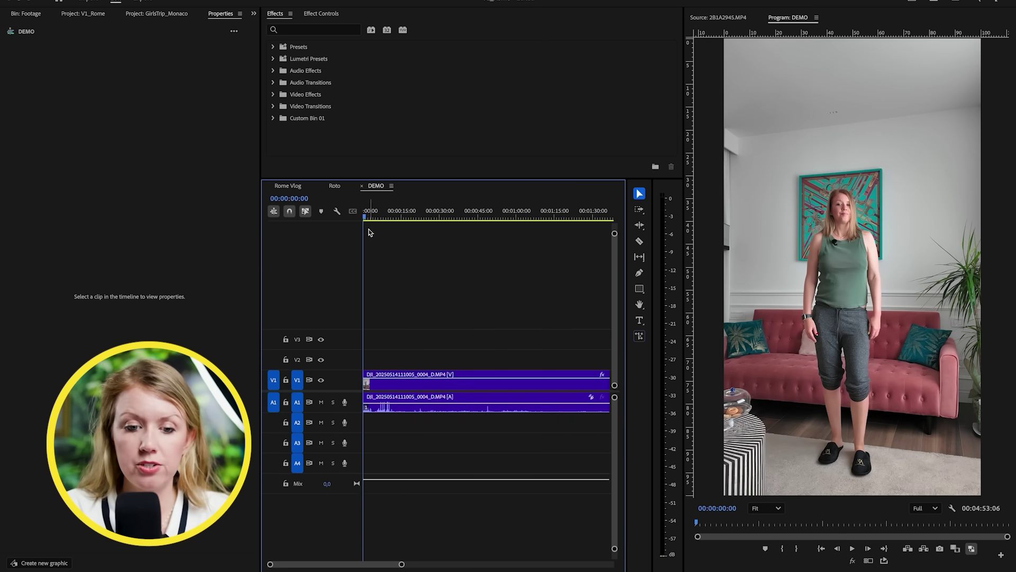
click(362, 213)
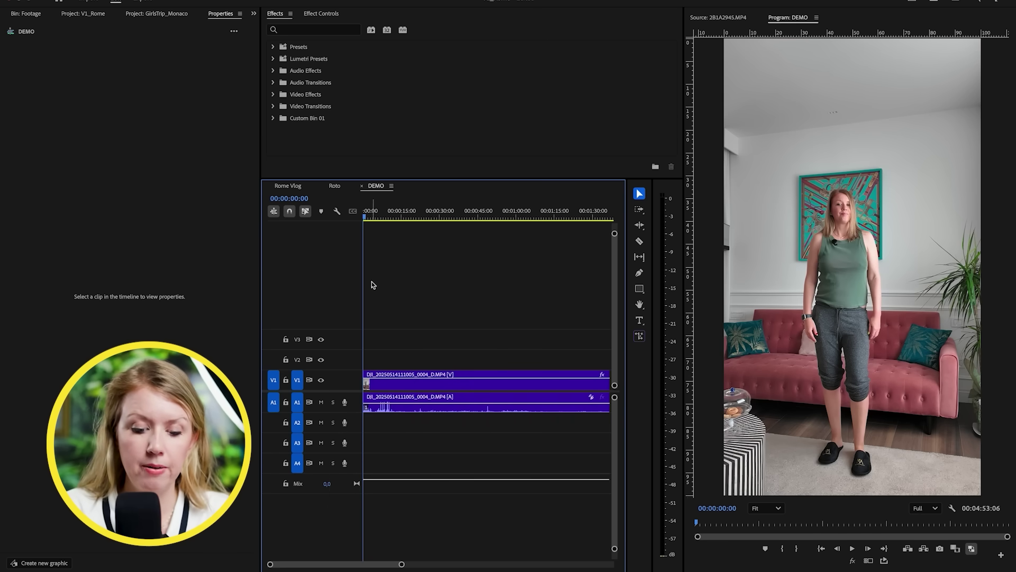
key(space)
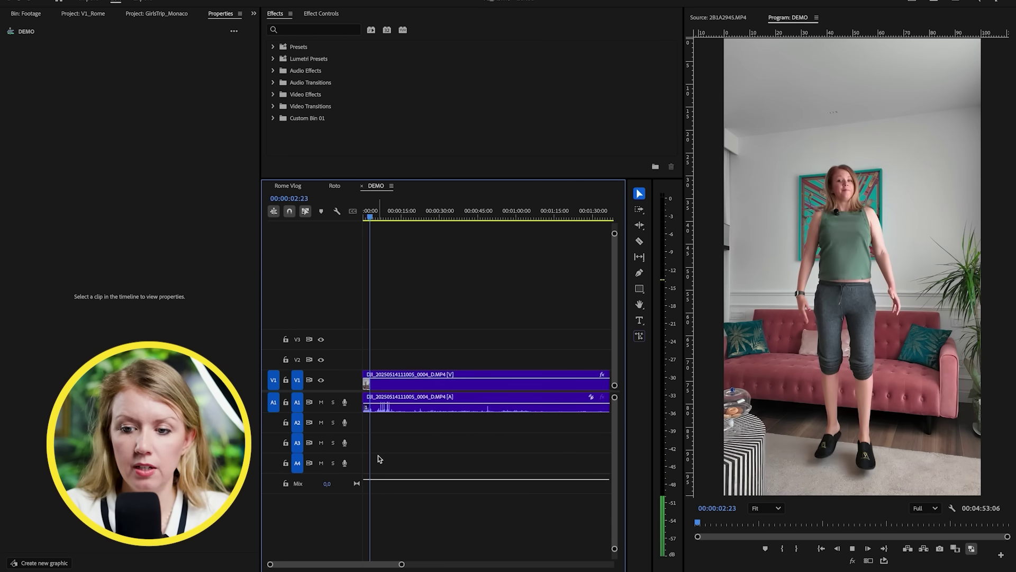
drag(404, 565, 330, 564)
Step: Split the clip again at 00:03:23 and ripple-delete the part before it
key(c)
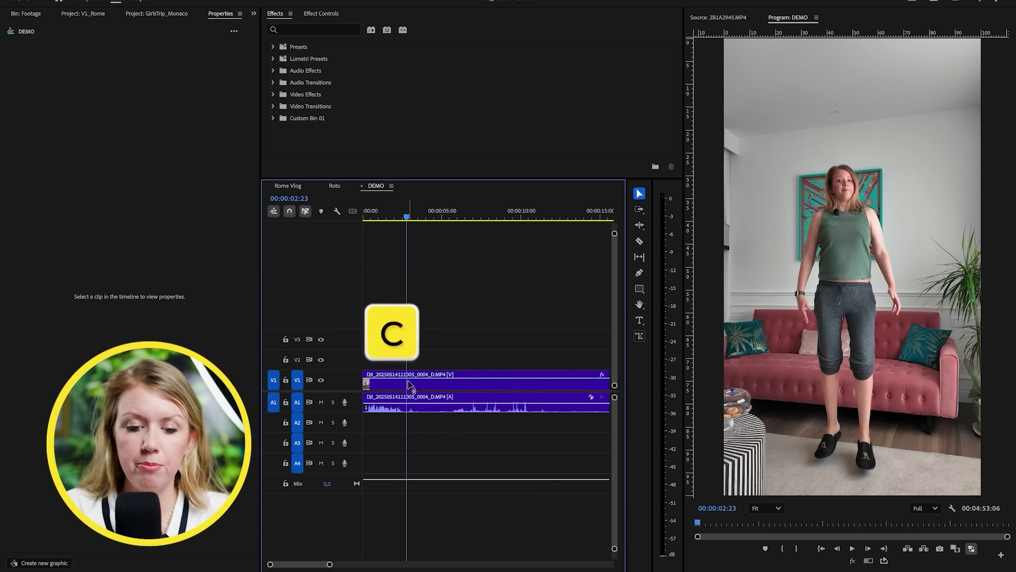
drag(329, 564, 508, 564)
drag(499, 212, 490, 216)
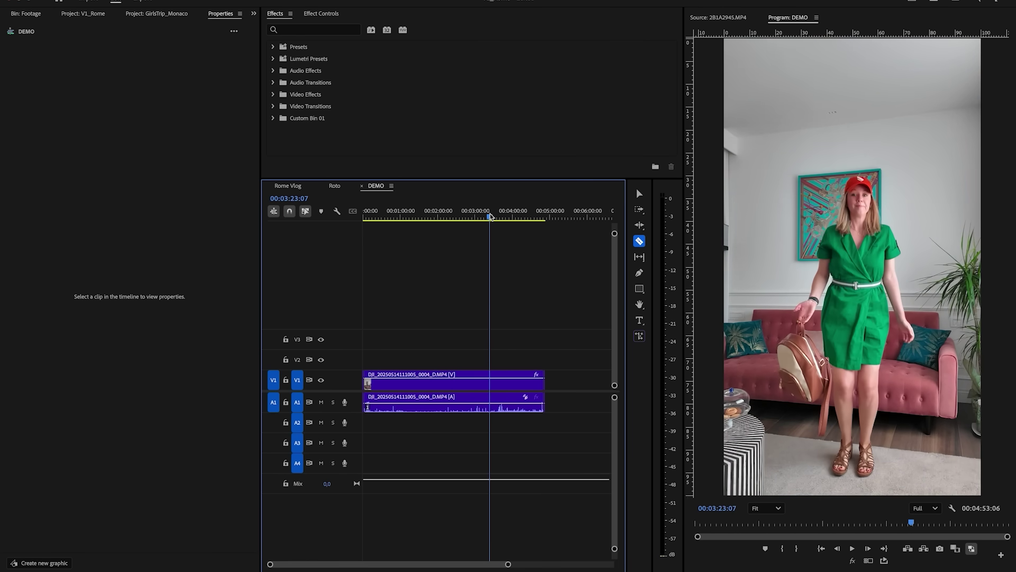
key(space)
key(space)
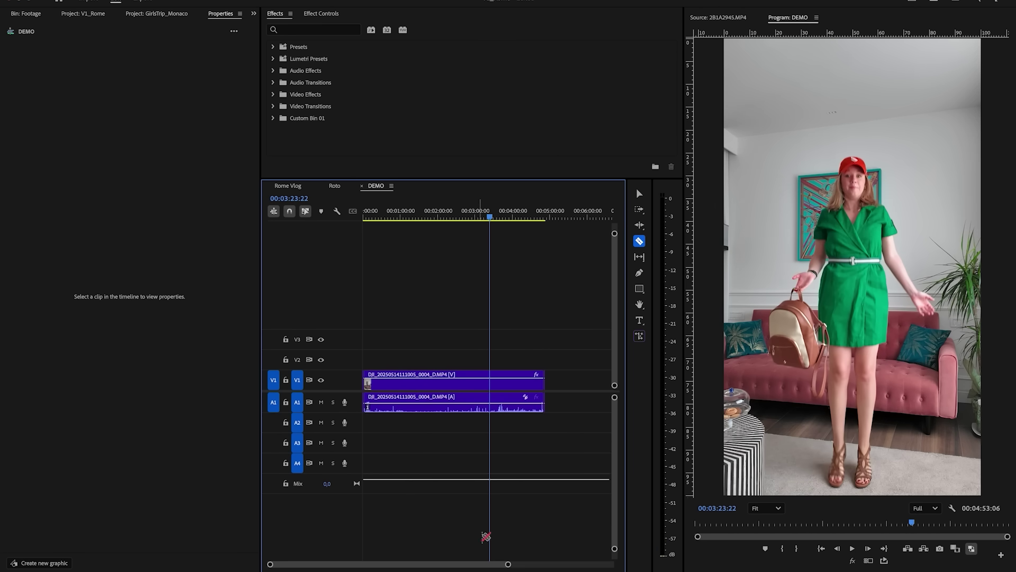
drag(509, 564, 425, 564)
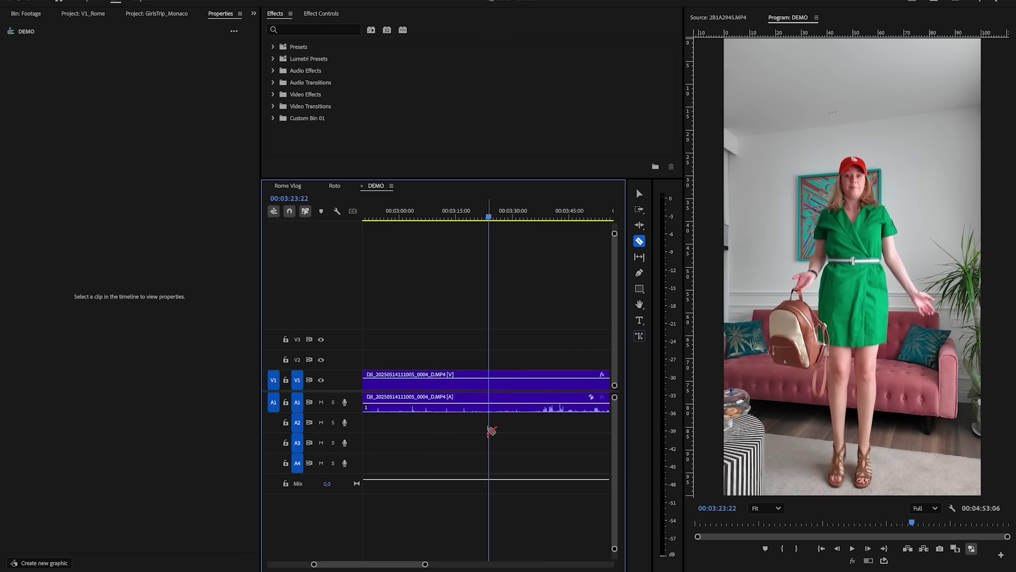
click(492, 387)
scroll(434, 564, down, 1)
drag(434, 564, 566, 564)
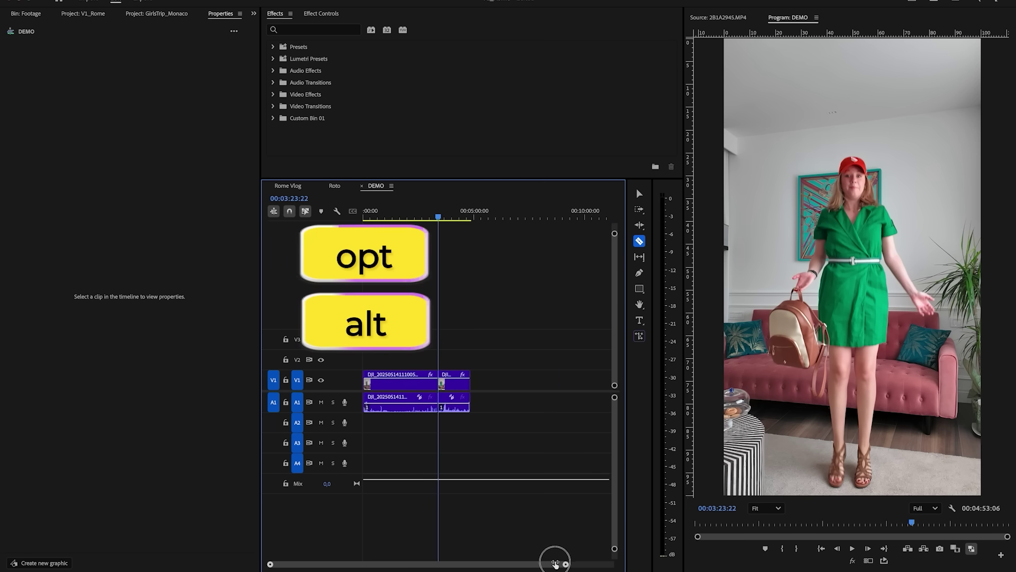
key(v)
click(393, 382)
key(alt+Delete)
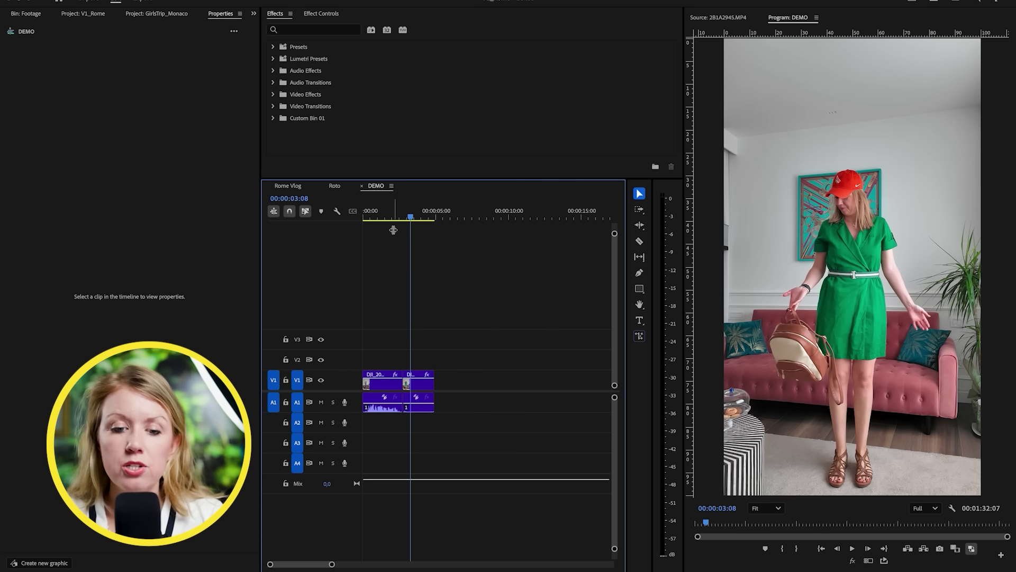
Step: In Rome Vlog, move IMG_0852.MOV onto Video 2 and extend the DJI clip left to fill the gap
click(290, 186)
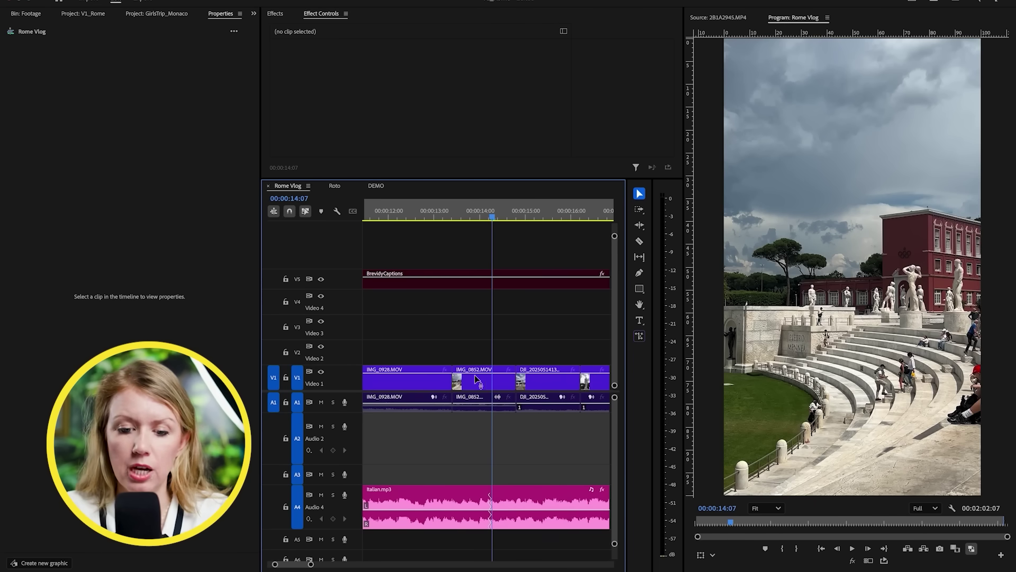
click(475, 379)
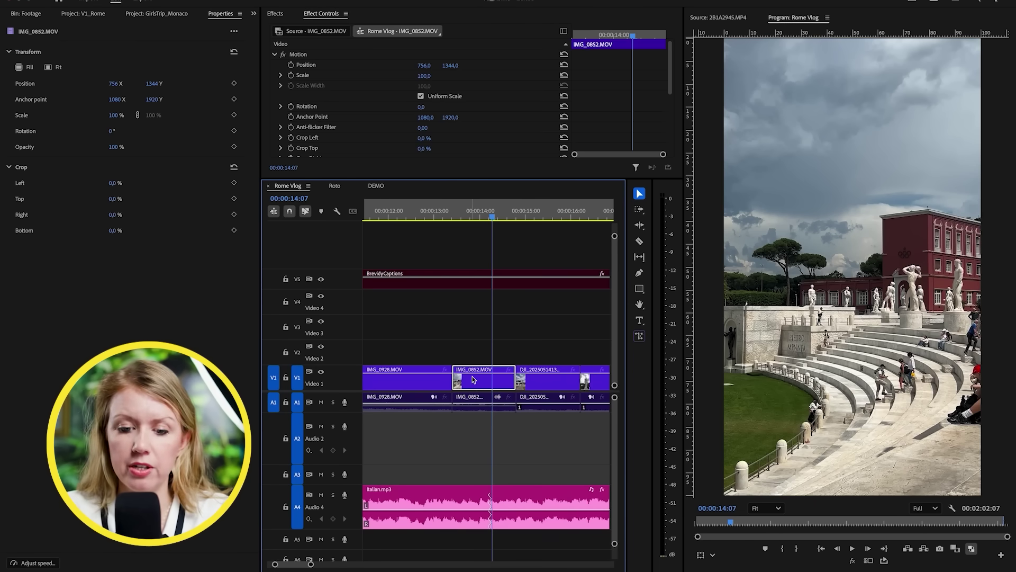
drag(475, 386, 579, 350)
drag(514, 377, 452, 378)
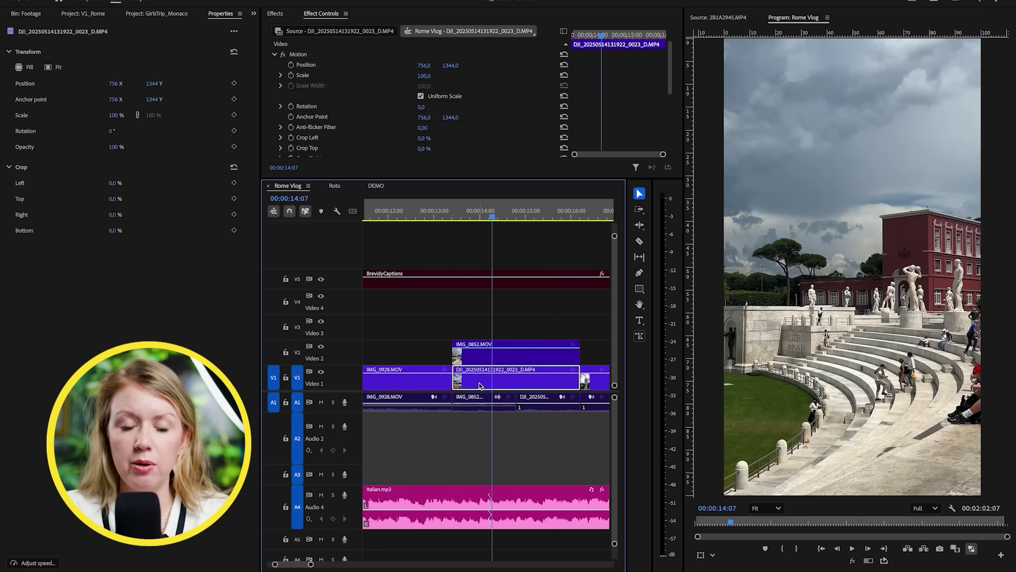
Step: Raise IMG_0852.MOV in the frame to Position Y 519
click(497, 358)
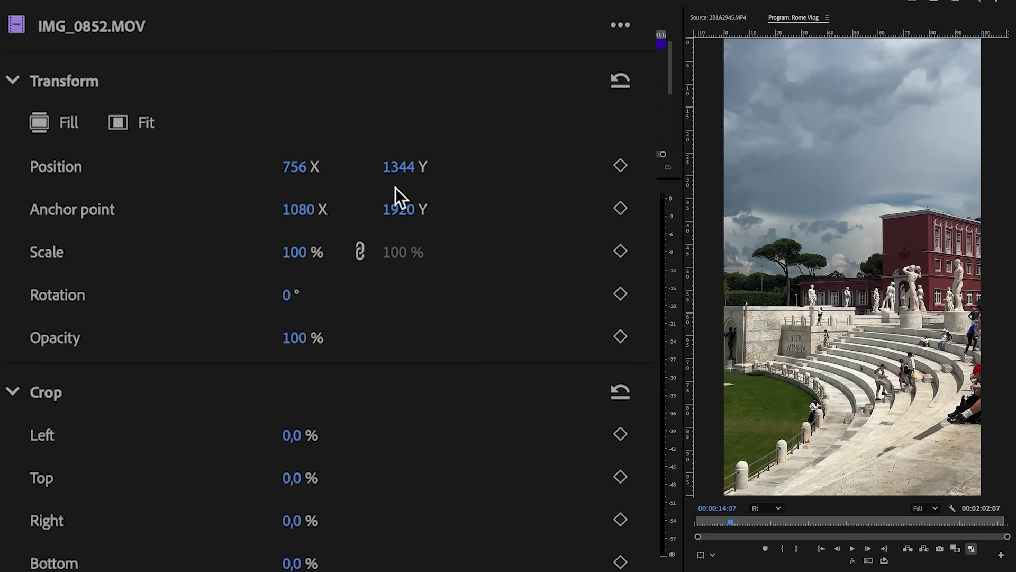
drag(398, 166, 51, 215)
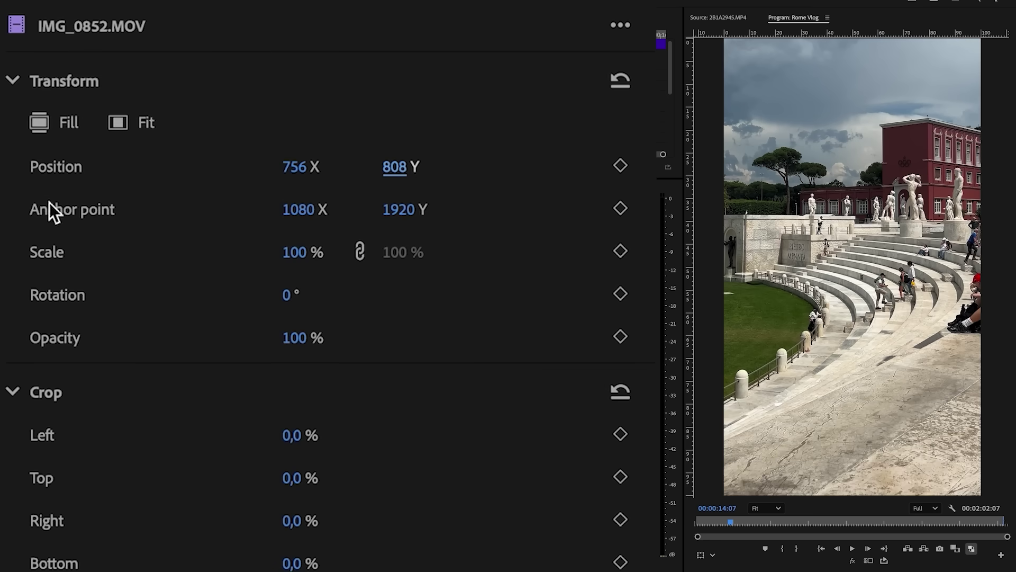
drag(391, 182, 101, 258)
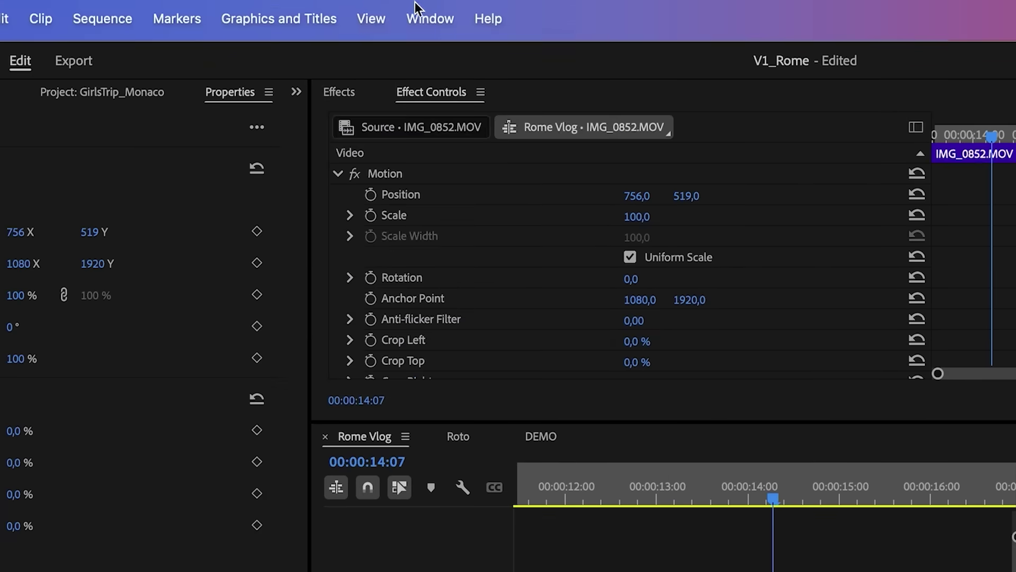
Step: Show guides with rulers in percent and place a horizontal guide at 50% height
click(371, 17)
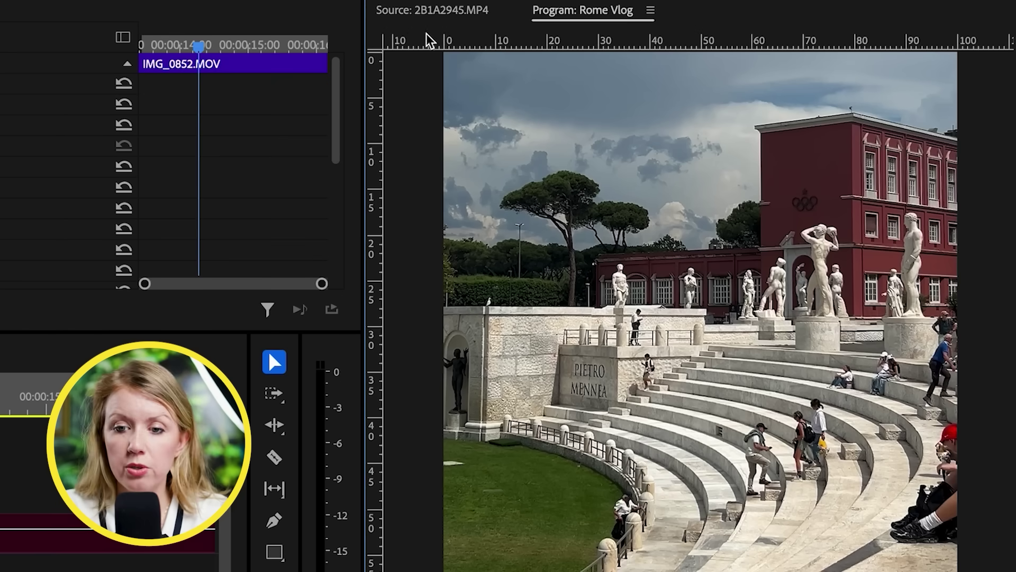
ctrl+click(428, 37)
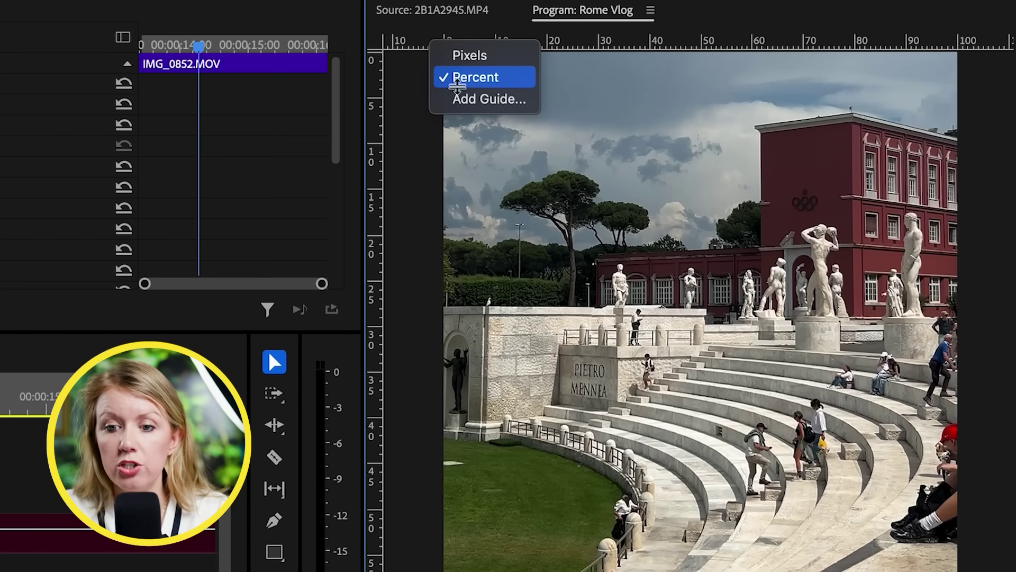
click(449, 77)
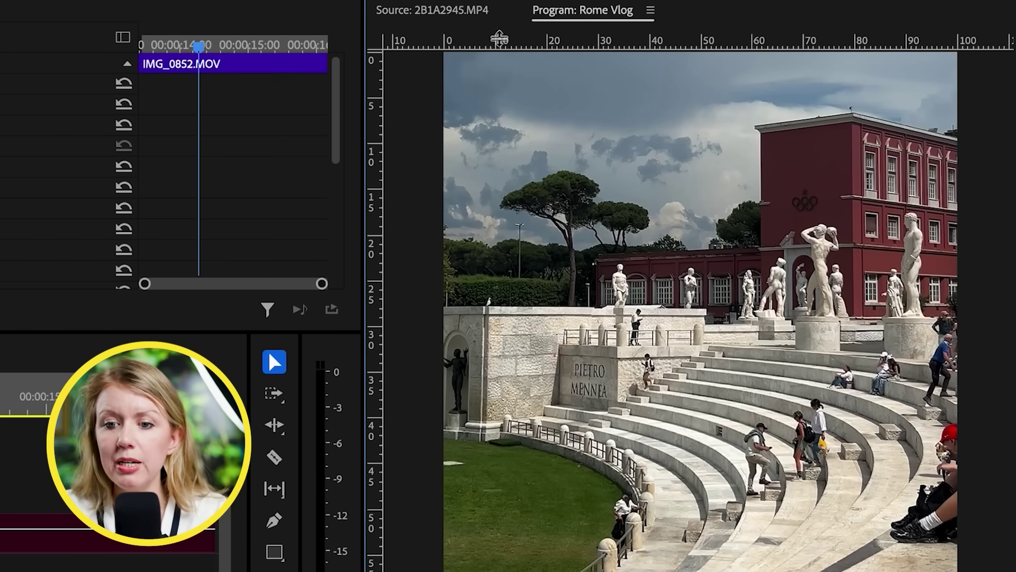
drag(479, 39, 408, 511)
drag(409, 280, 376, 286)
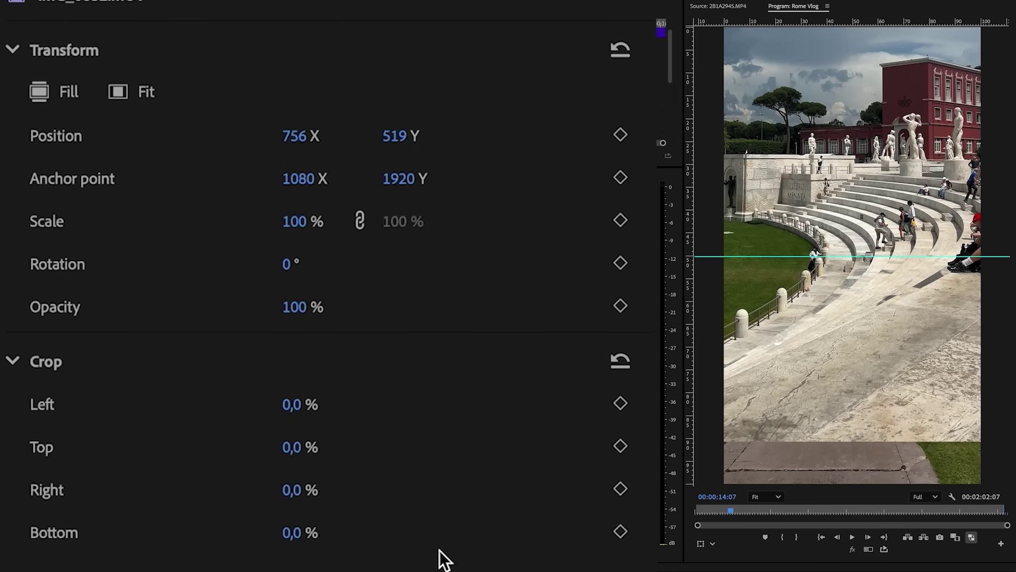
Step: Crop 28% off the bottom of IMG_0852.MOV and magnify the monitor preview to 150%
drag(299, 535, 329, 536)
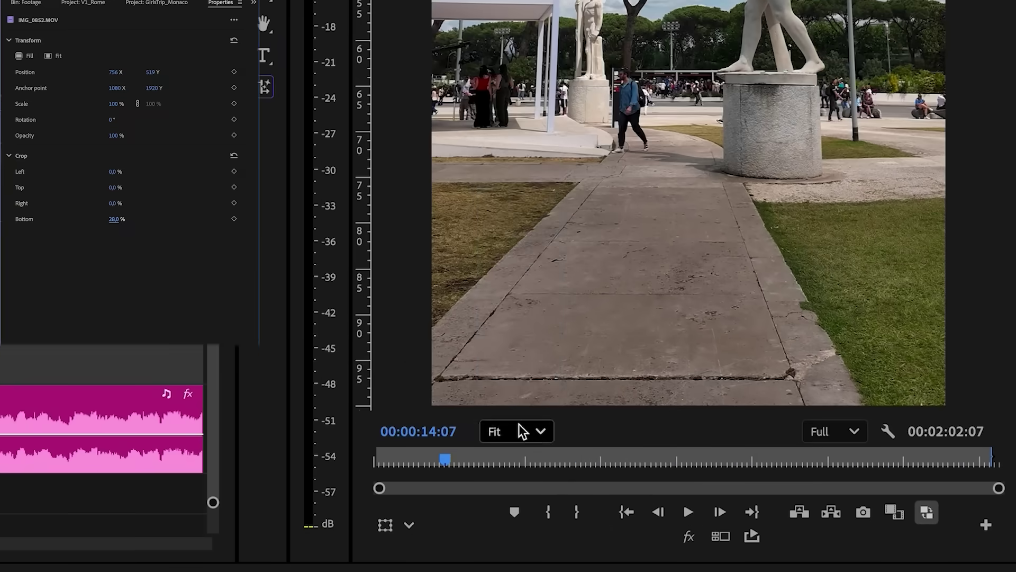
click(767, 496)
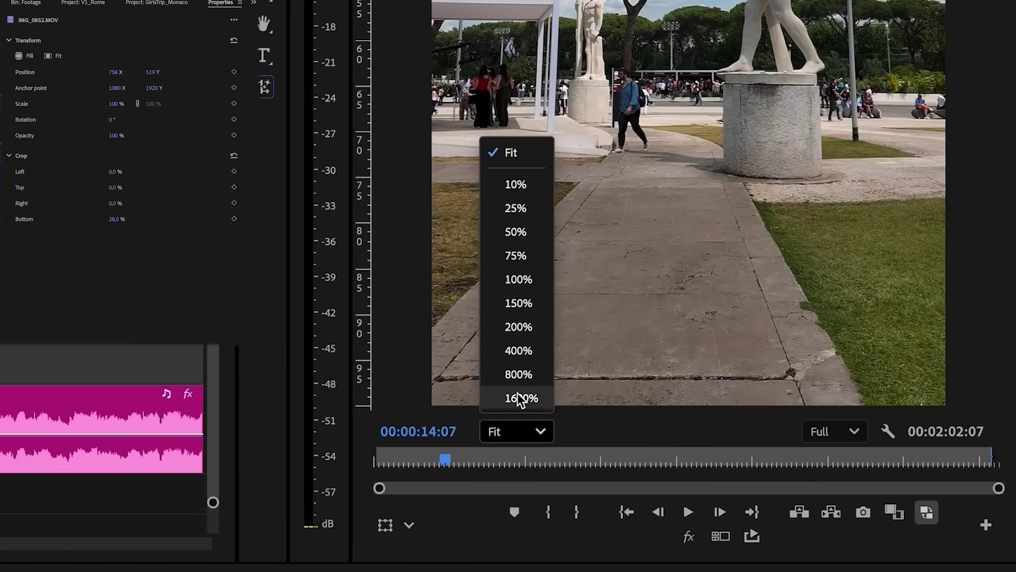
click(519, 302)
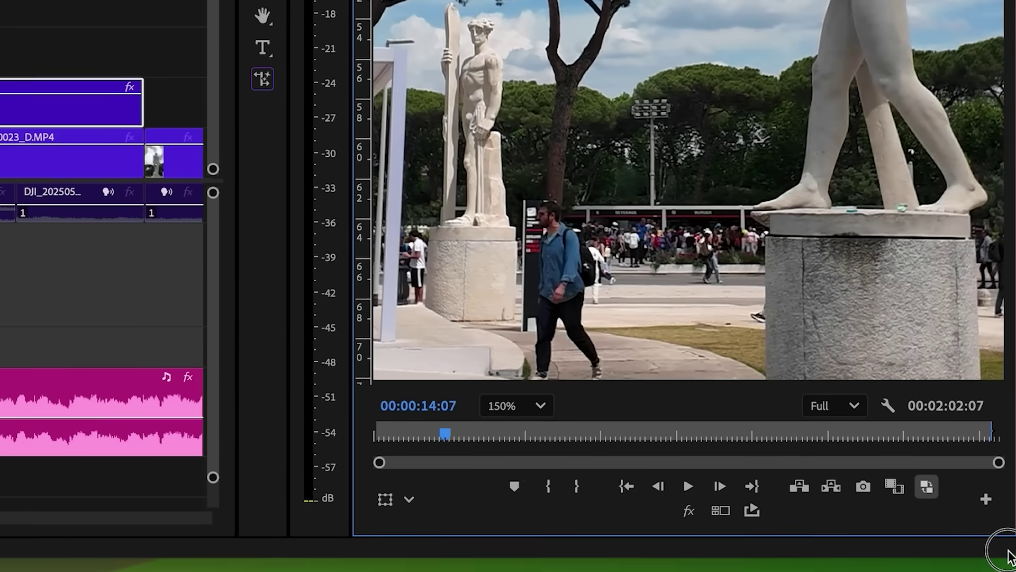
Step: Adjust the crop edge between the clips in crop mode, then select the lower DJI clip
click(409, 499)
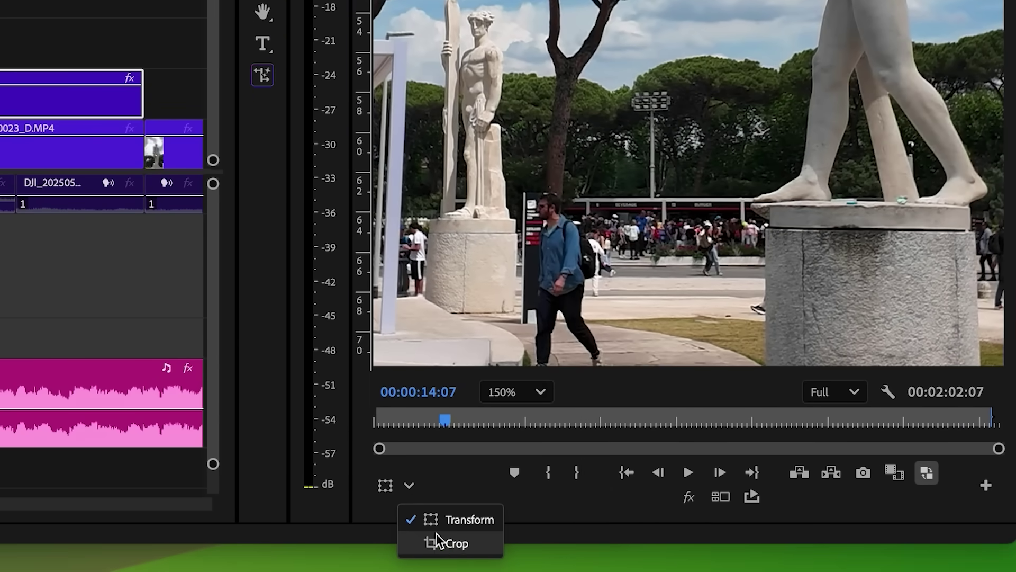
click(454, 545)
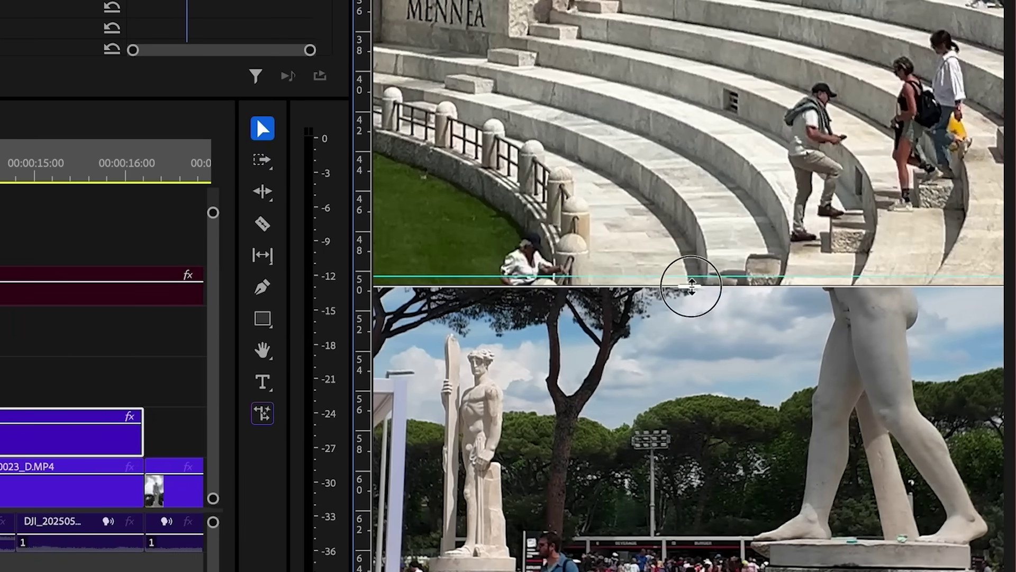
mouse_move(691, 286)
mouse_down()
mouse_move(685, 218)
mouse_move(689, 335)
mouse_move(686, 275)
mouse_up()
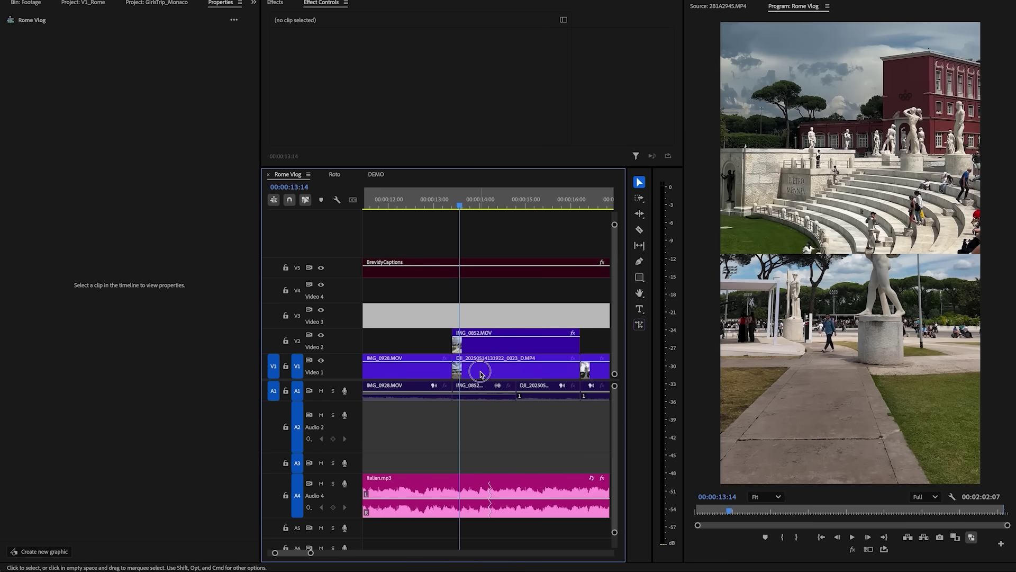
click(482, 374)
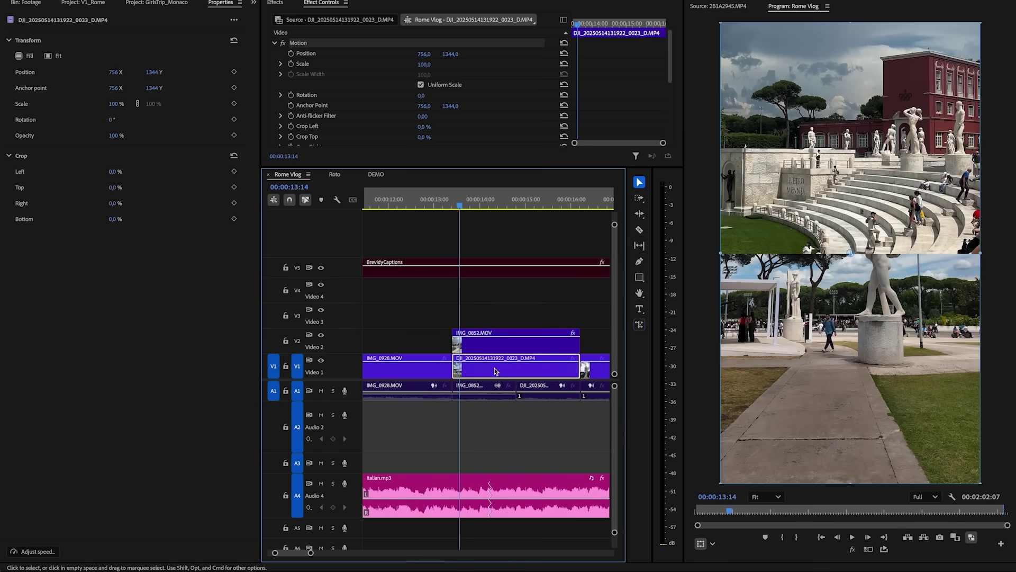
Step: Move the DJI clip down from Position Y 1344 to 1795 and play the split screen
drag(152, 73, 297, 70)
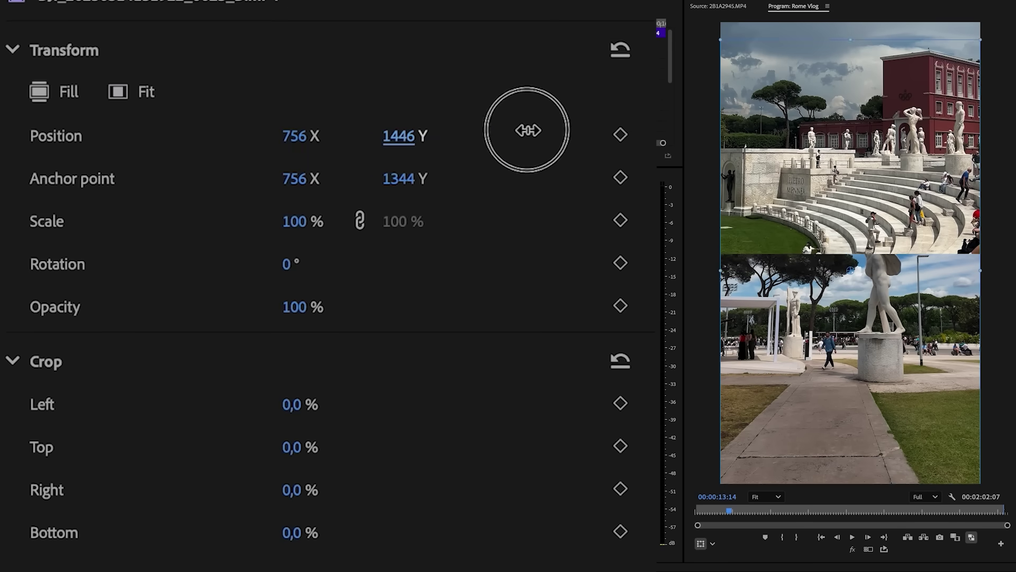
drag(398, 135, 461, 135)
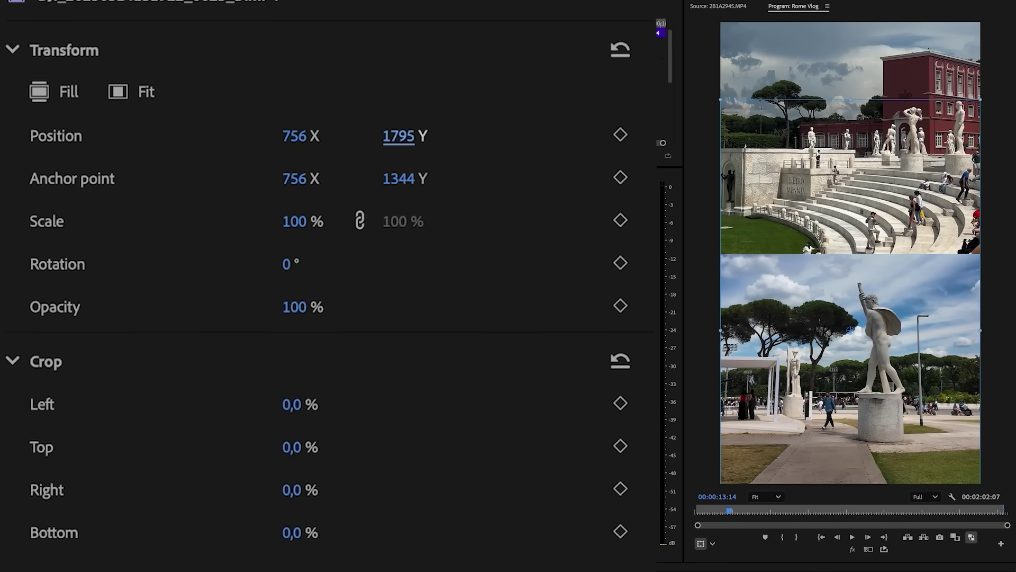
key(space)
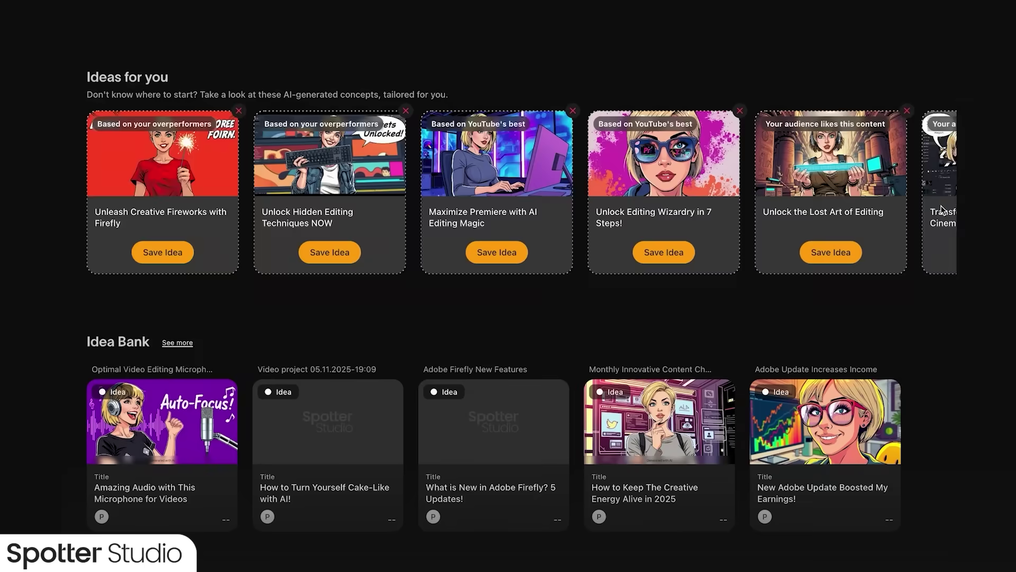
Step: Save the 'Unlock the Lost Art of Editing' idea from the Ideas carousel
scroll(942, 210, right, 10)
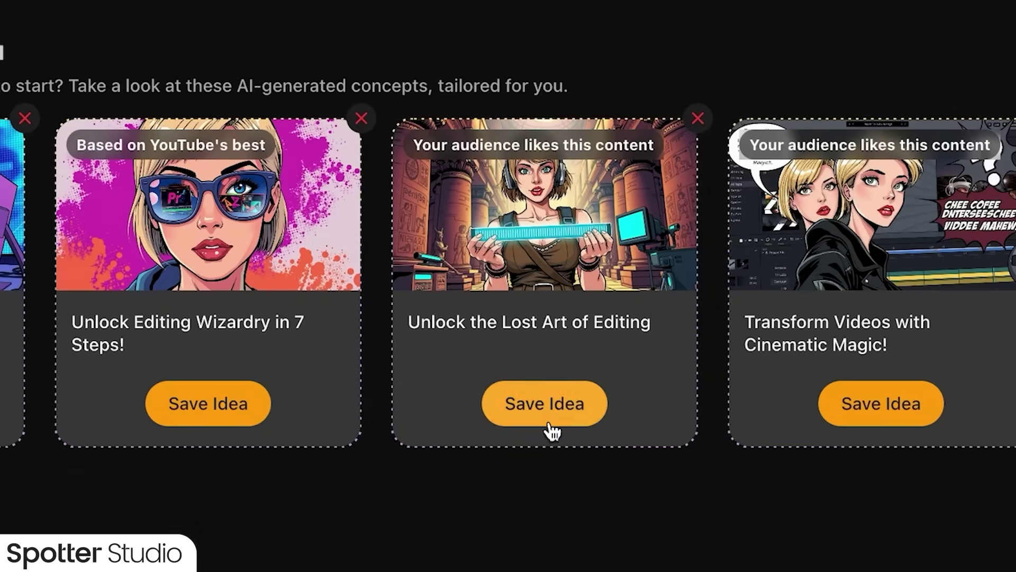
click(551, 420)
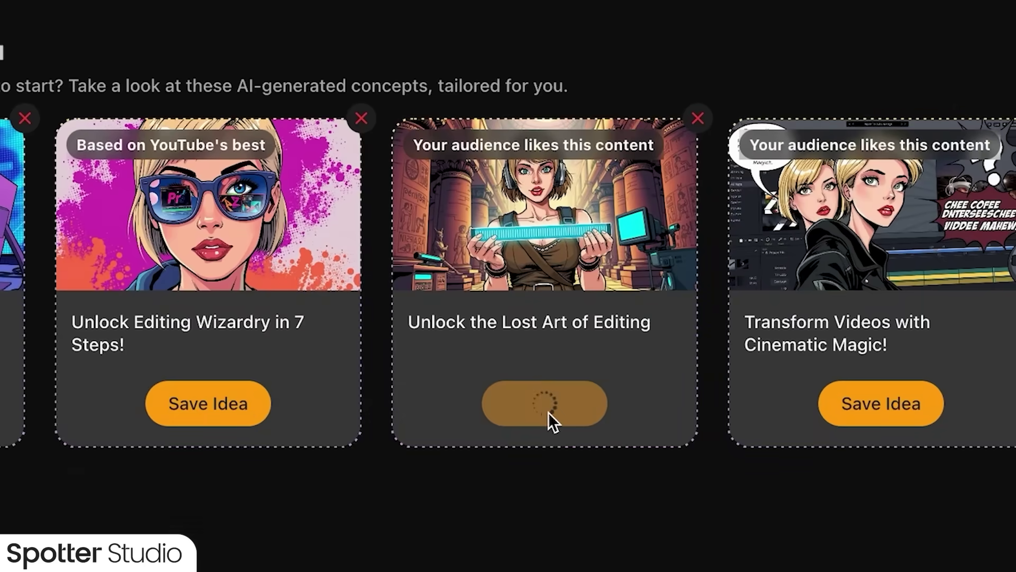
scroll(508, 281, right, 5)
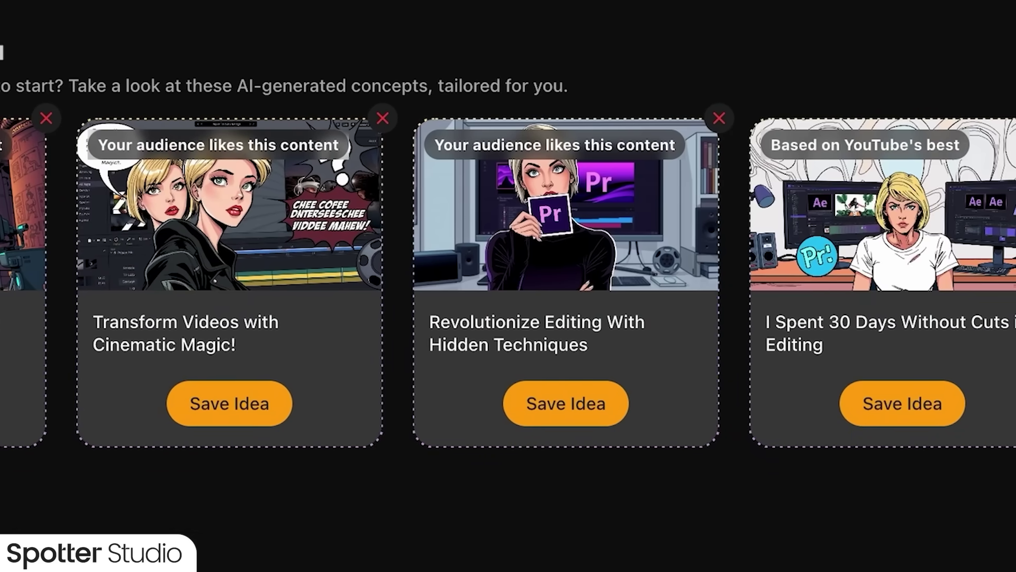
Step: Describe a smiling face emerging from a vertical phone with fire in the background
scroll(508, 276, right, 5)
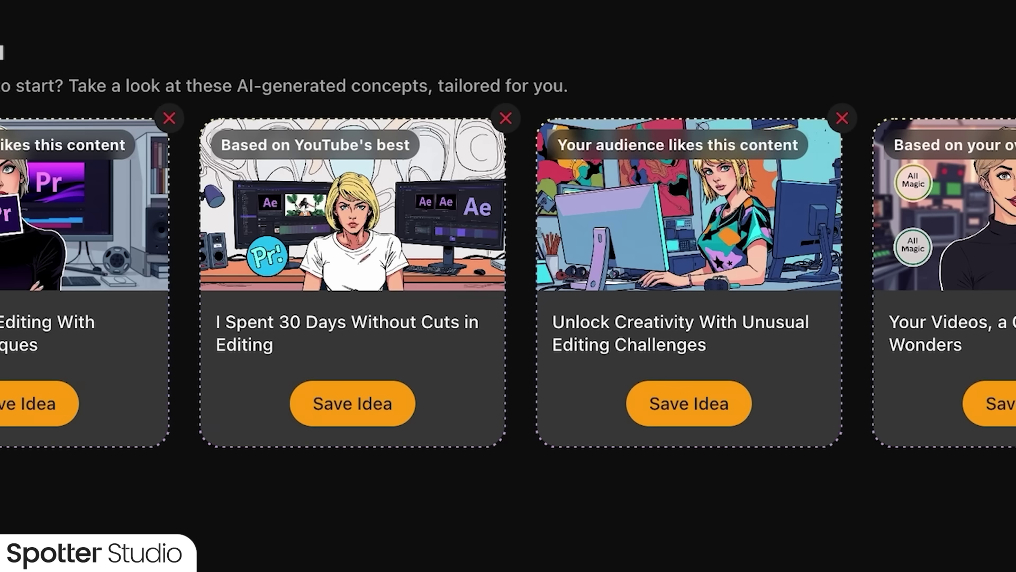
scroll(508, 275, right, 5)
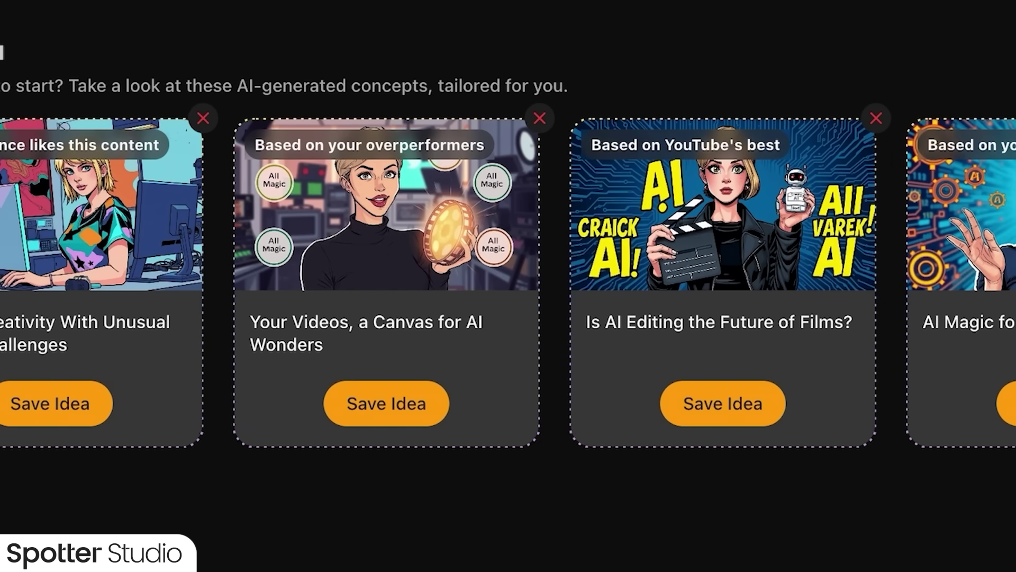
scroll(508, 276, right, 1)
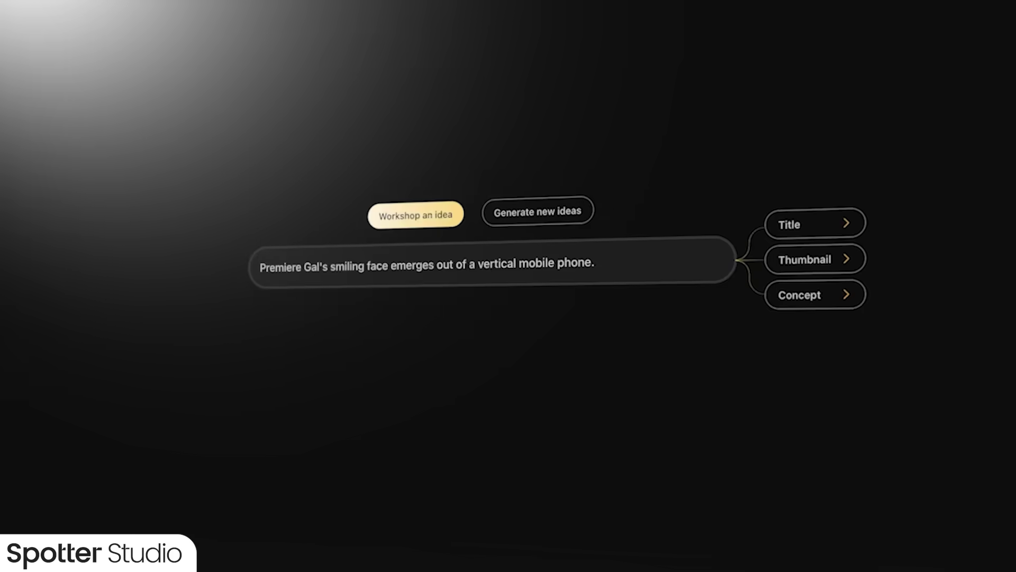
text(Fires)
key(BackSpace)
text(in background)
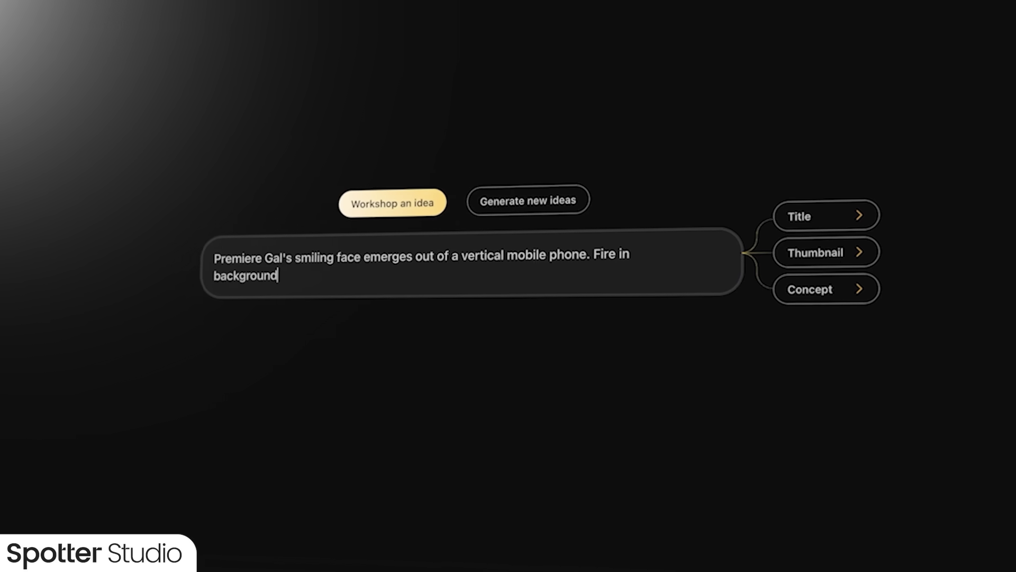
text(.)
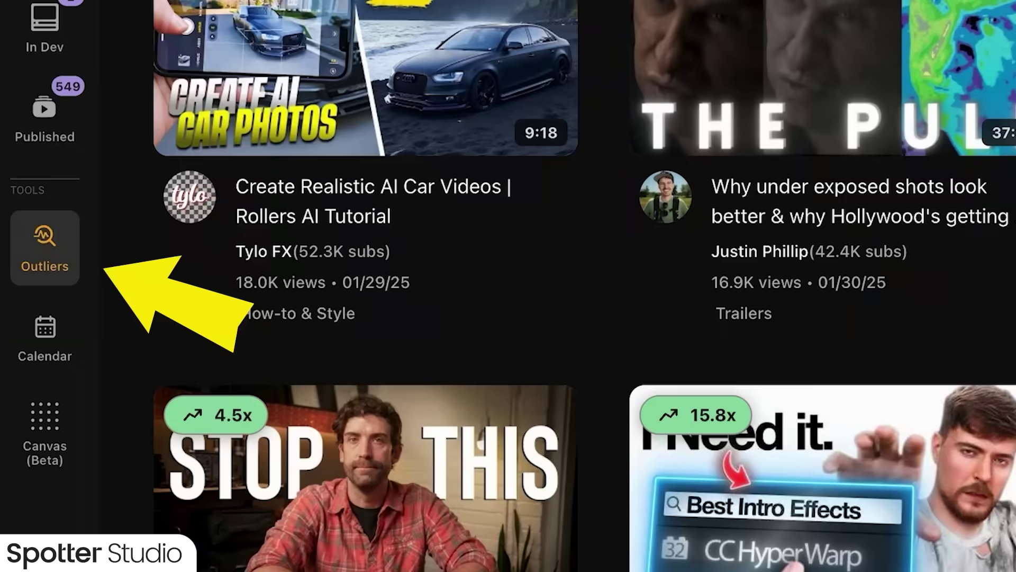
Step: Brainstorm title ideas from the 'CHATGPT Just Changed Video Editing FOREVER!' outlier video
scroll(582, 371, down, 5)
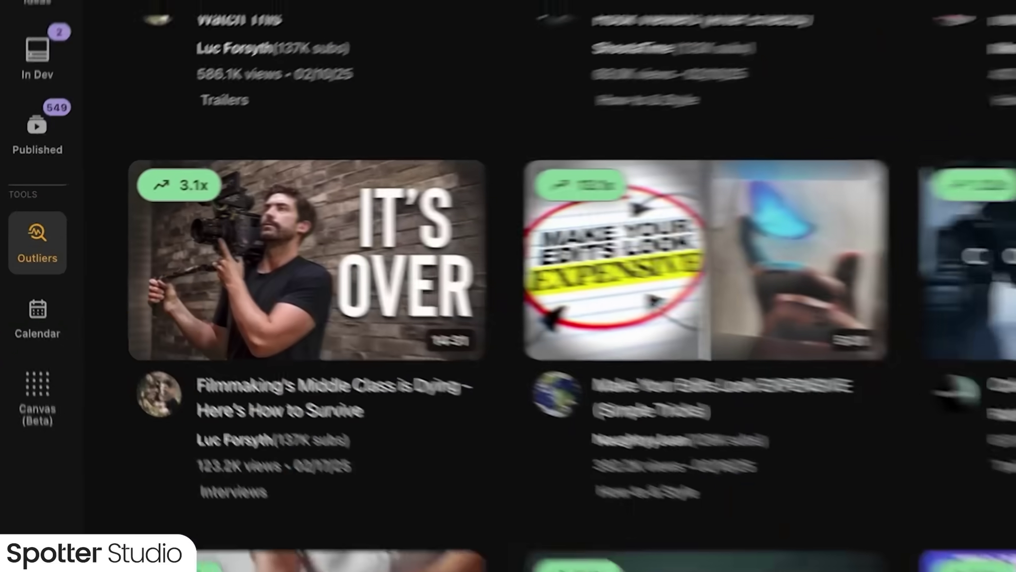
scroll(454, 403, down, 5)
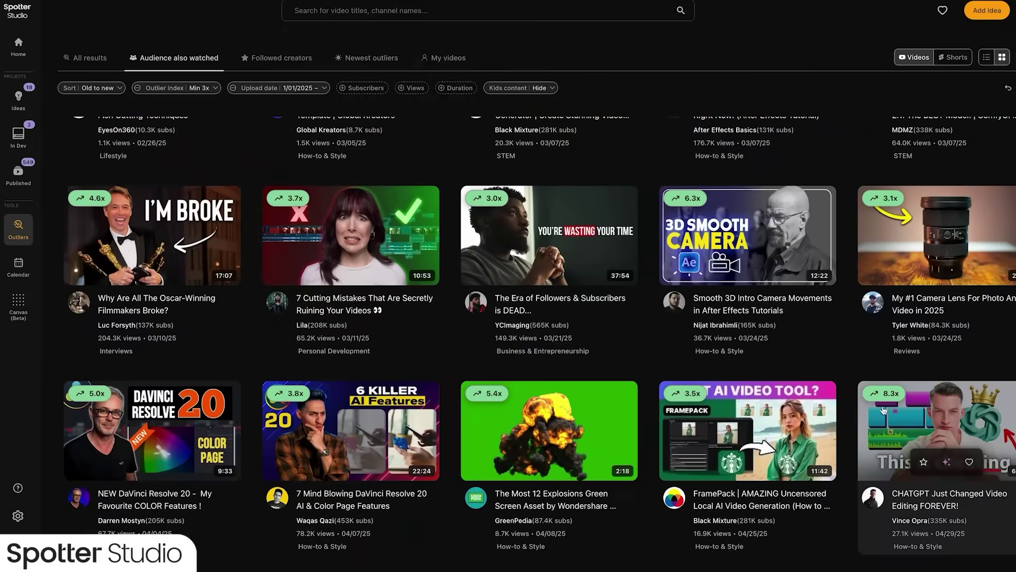
click(882, 399)
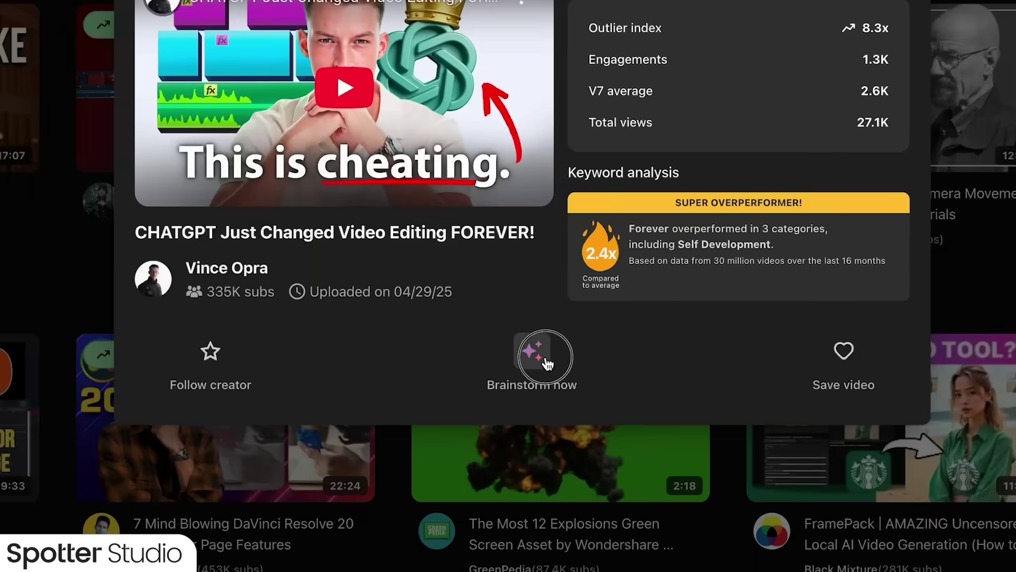
click(532, 394)
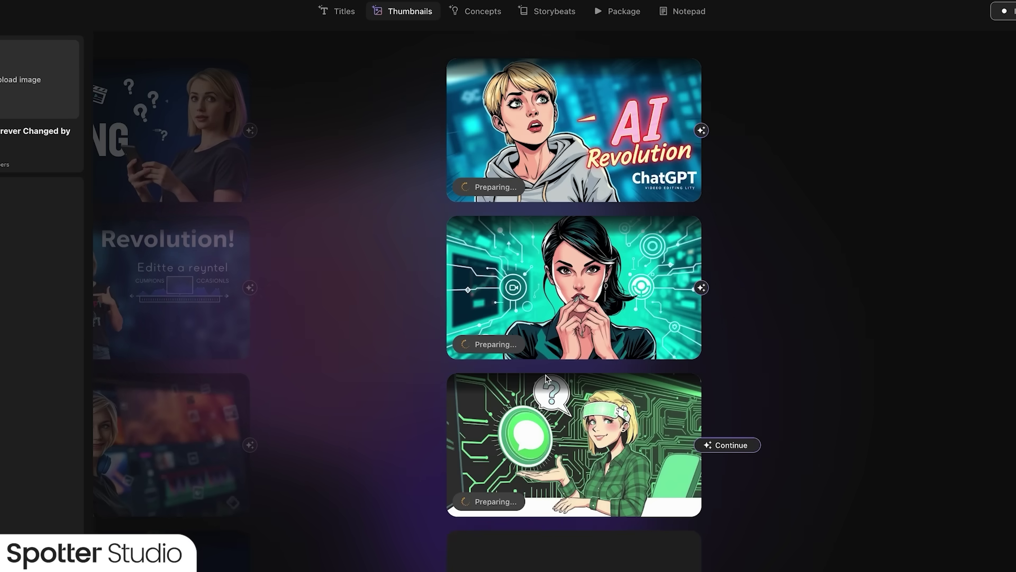
Step: Scroll through the brainstormed titles and comic-style ChatGPT thumbnail designs
scroll(548, 378, down, 2)
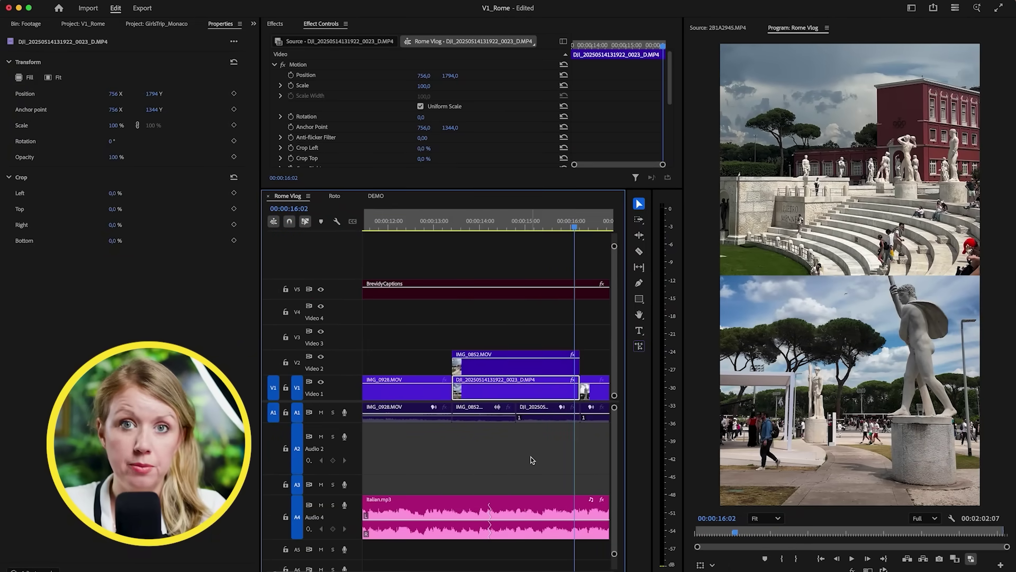
Step: Switch to the Roto sequence and scrub through the DJI clip of the woman on pebbles
click(334, 197)
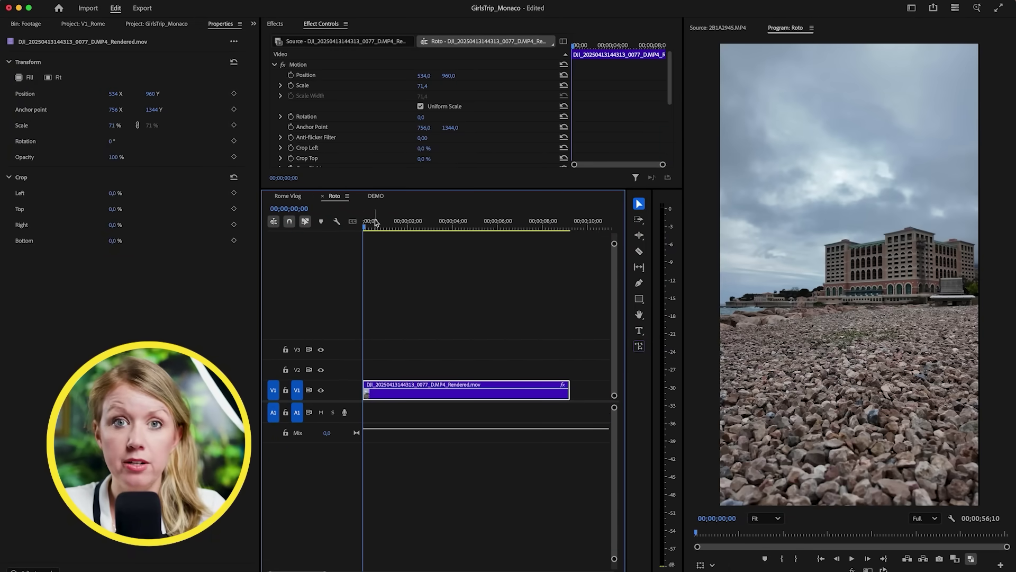
drag(389, 228, 424, 242)
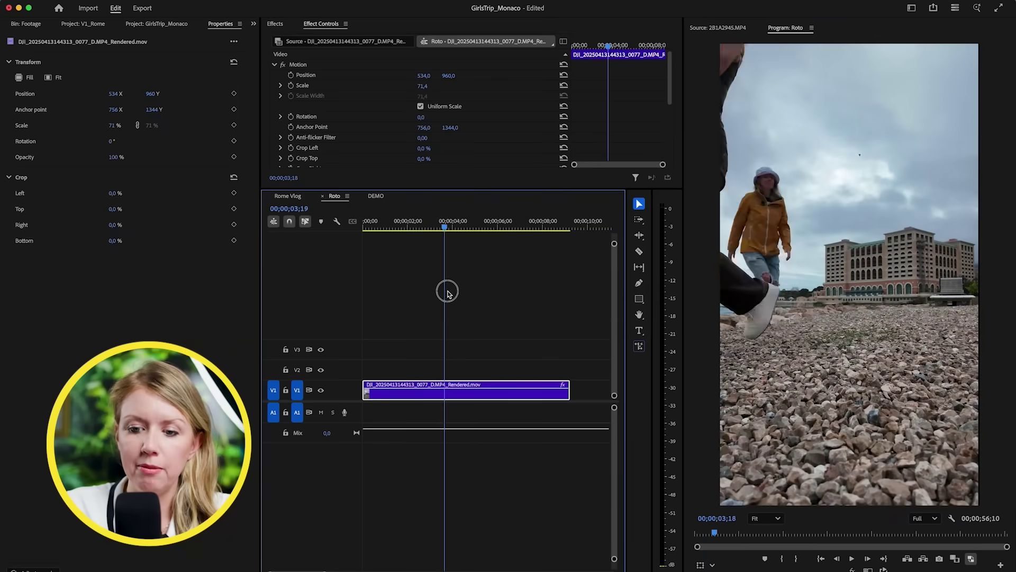
drag(447, 290, 431, 309)
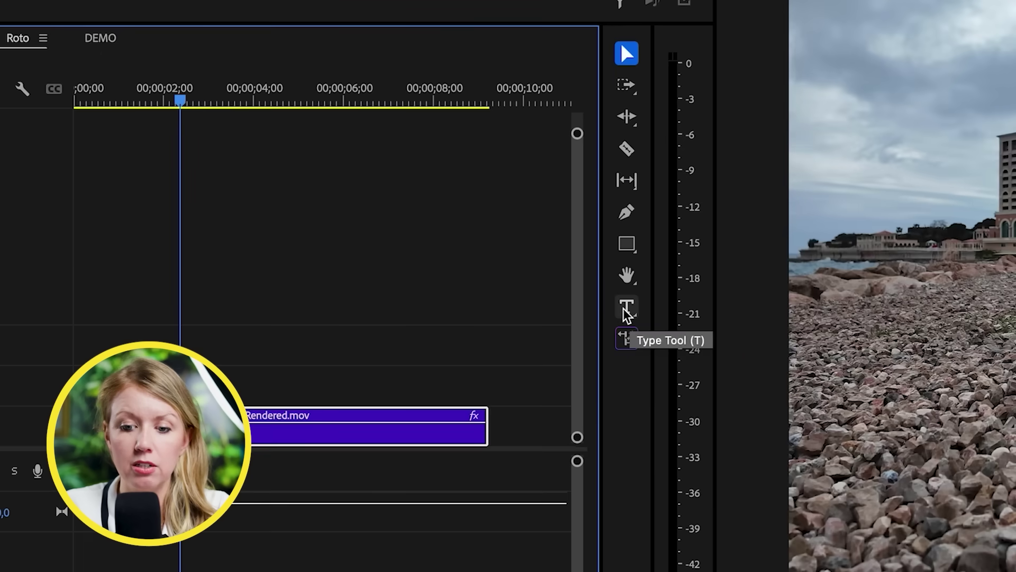
Step: Add a centred two-line 'Monaco' / 'Vlog' title in the sky and lower it in the frame
click(626, 308)
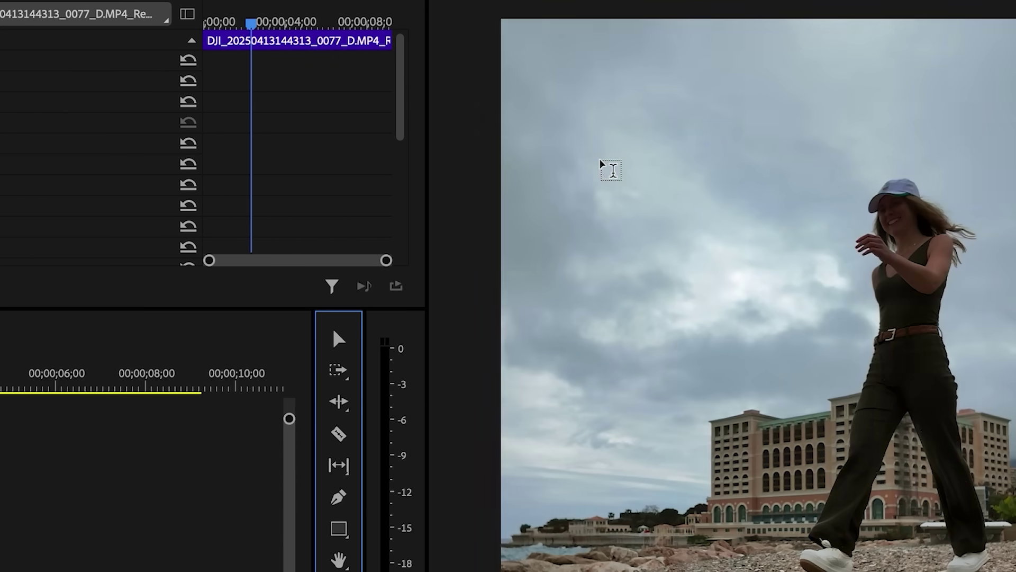
click(600, 161)
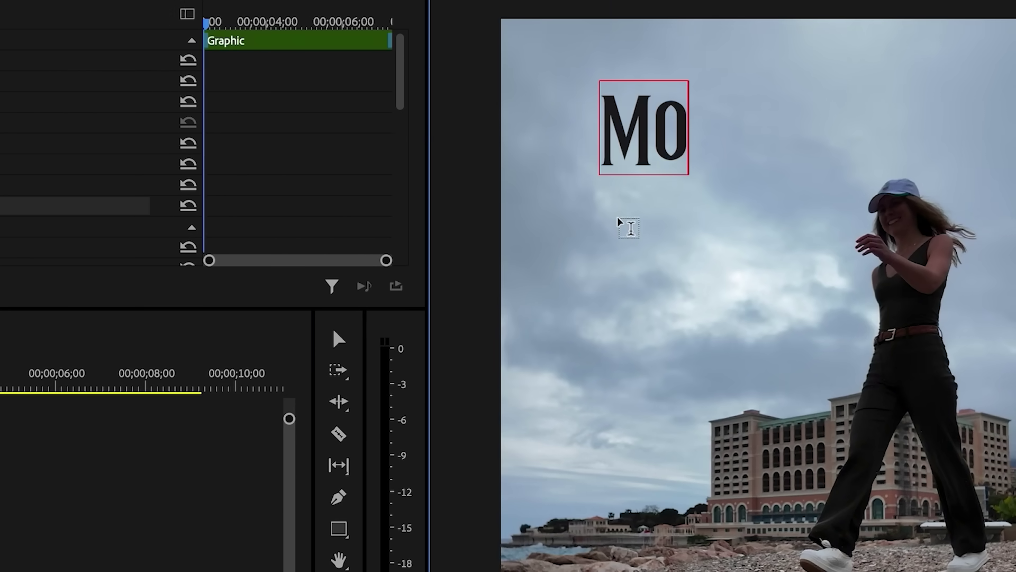
text(Monaco)
click(635, 235)
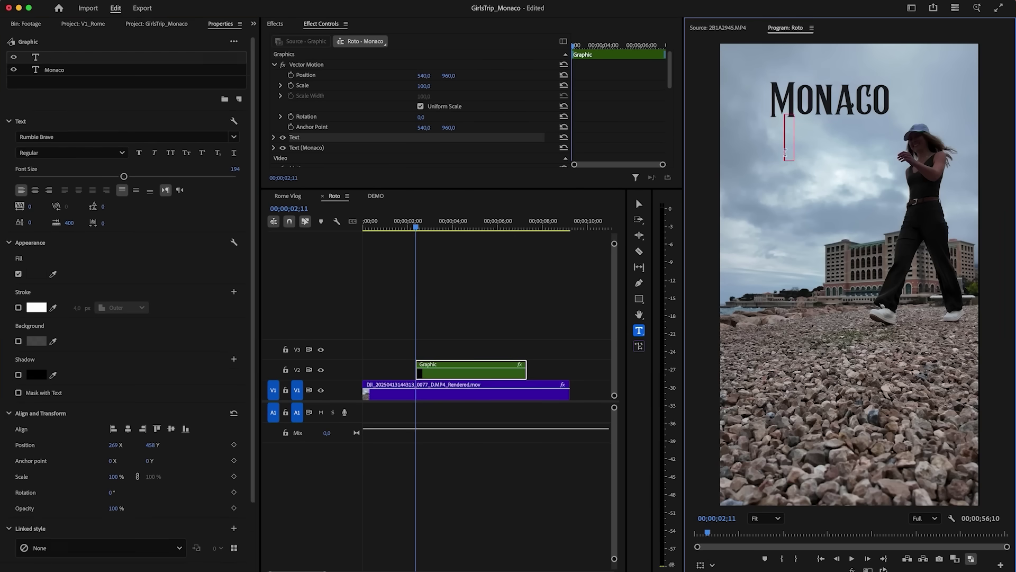
text(Vlog)
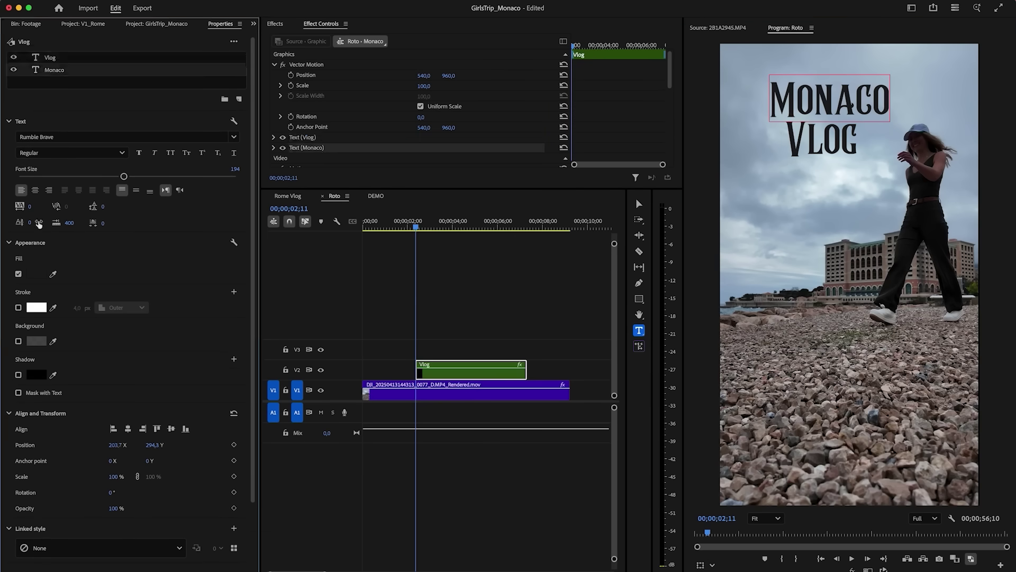
click(34, 191)
scroll(318, 260, down, 10)
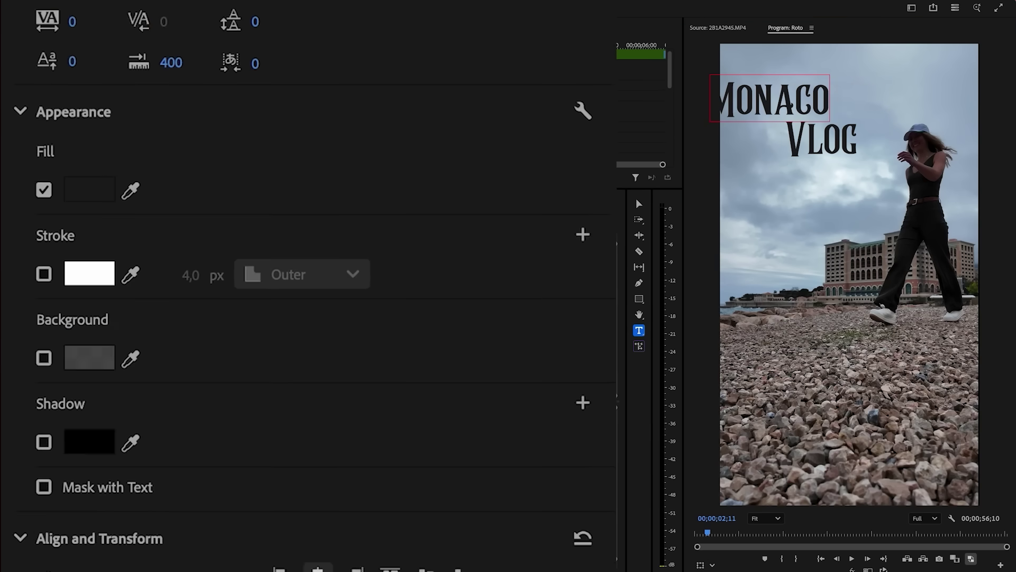
click(318, 257)
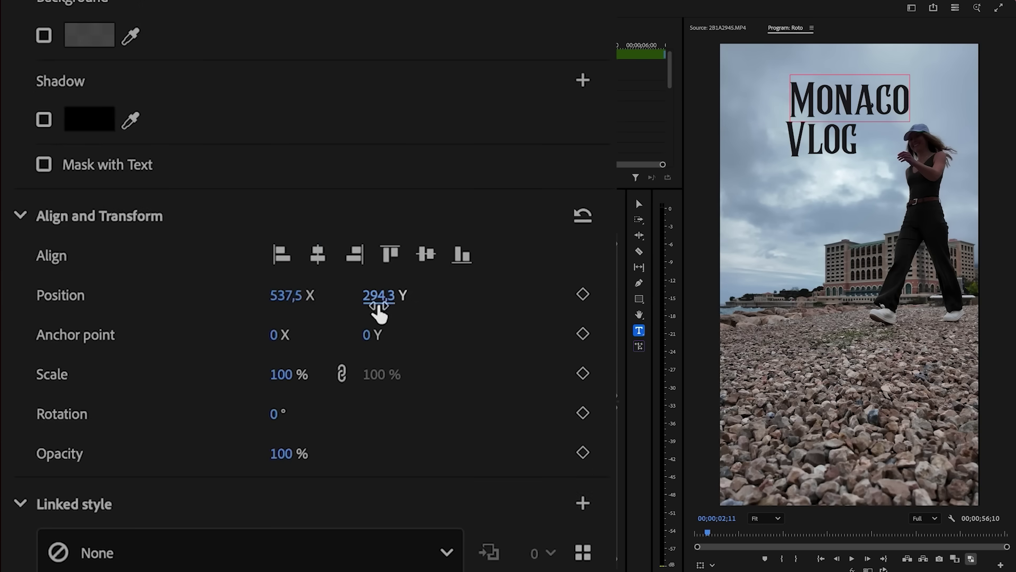
drag(378, 292, 482, 263)
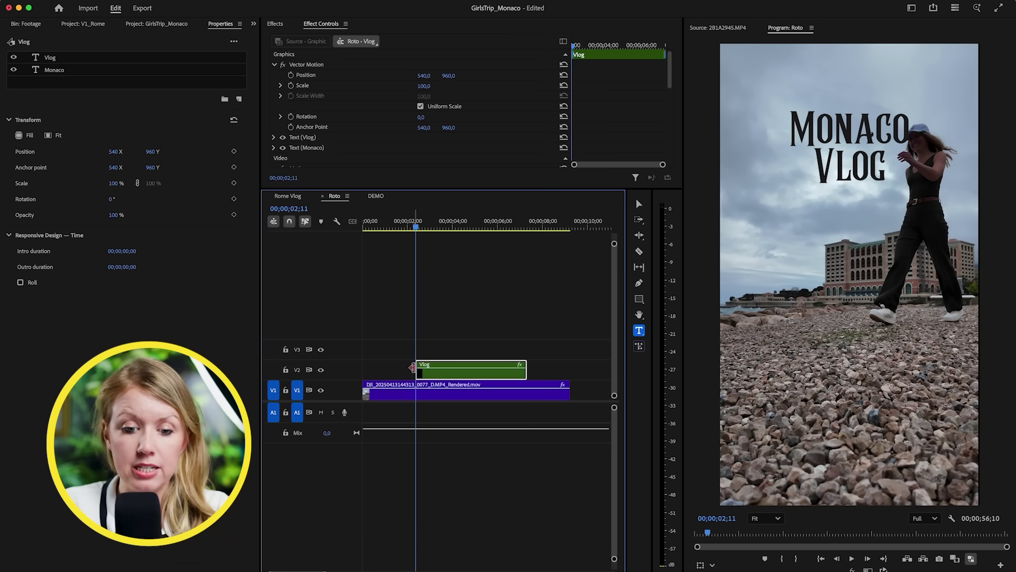
Step: Stretch the Vlog title clip to span the whole beach clip and preview it
drag(412, 367, 345, 358)
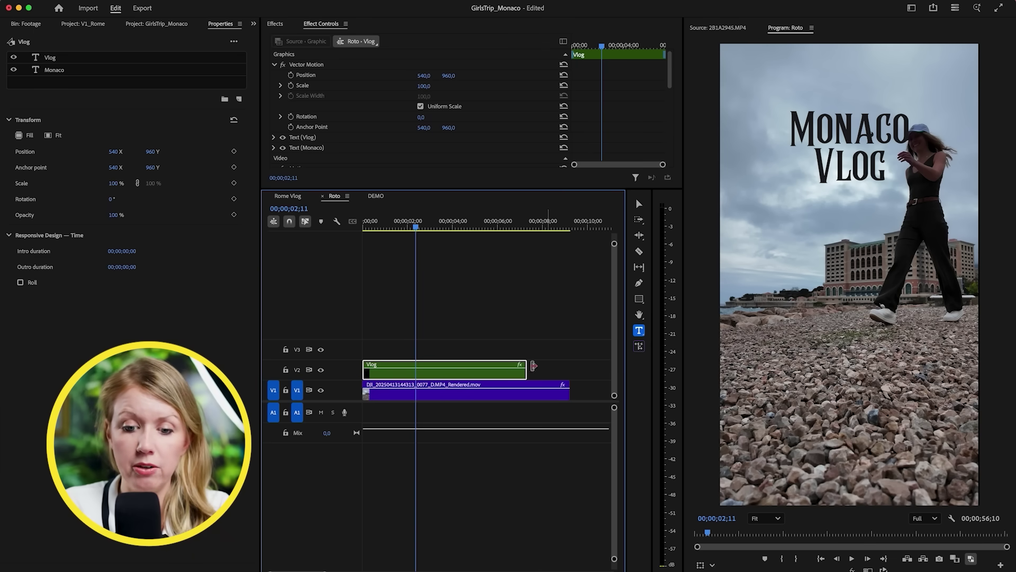
drag(525, 364, 570, 364)
click(496, 377)
click(384, 253)
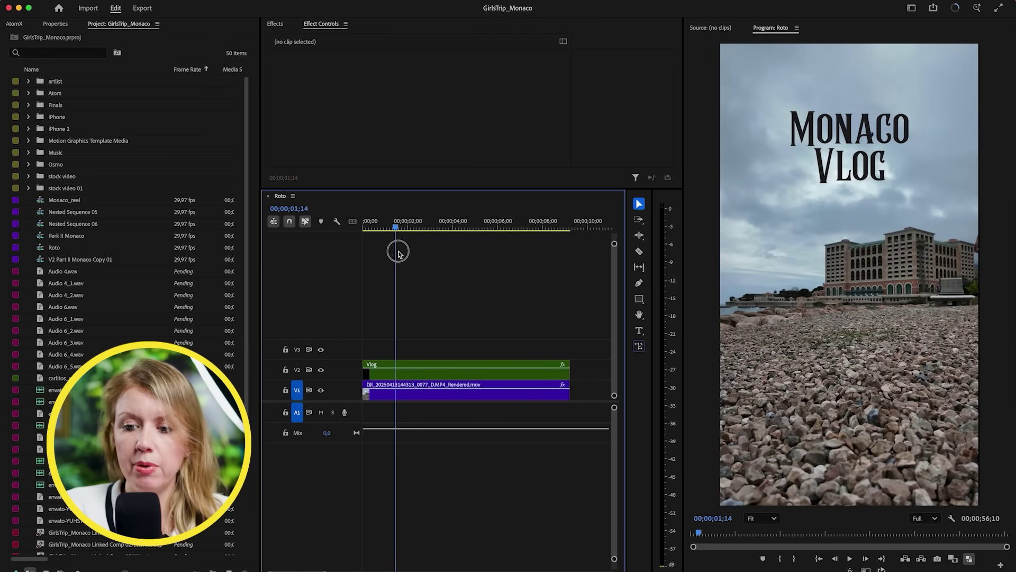
drag(399, 251, 430, 265)
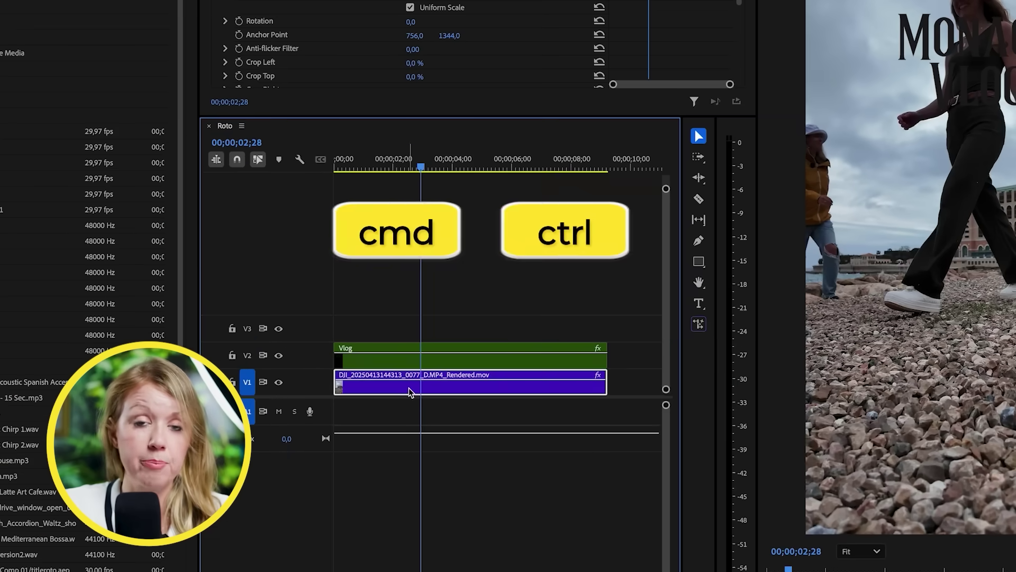
Step: Copy the DJI beach clip onto Video 3 above the Vlog title
drag(399, 388, 406, 333)
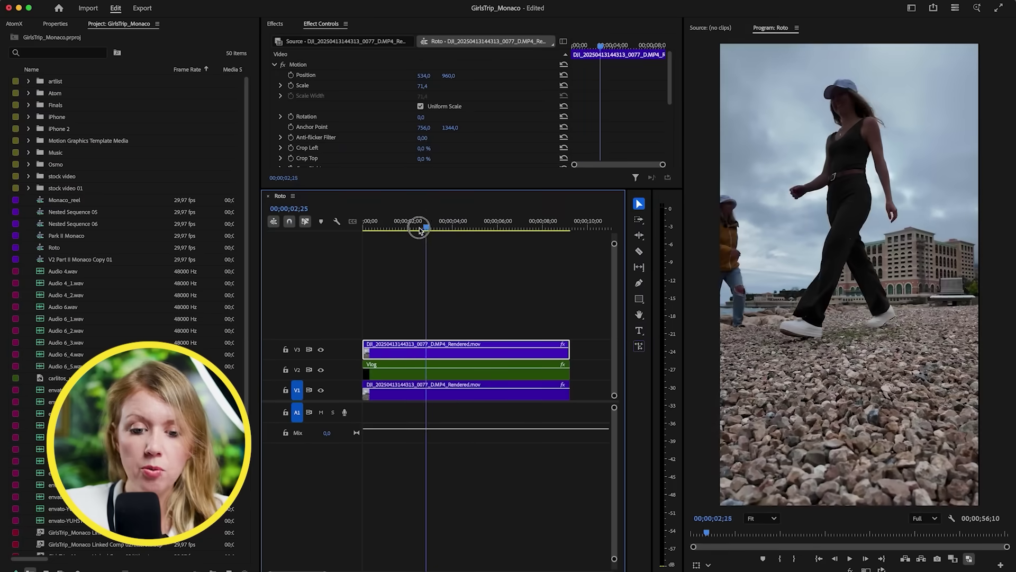
drag(409, 172, 367, 173)
drag(390, 230, 396, 233)
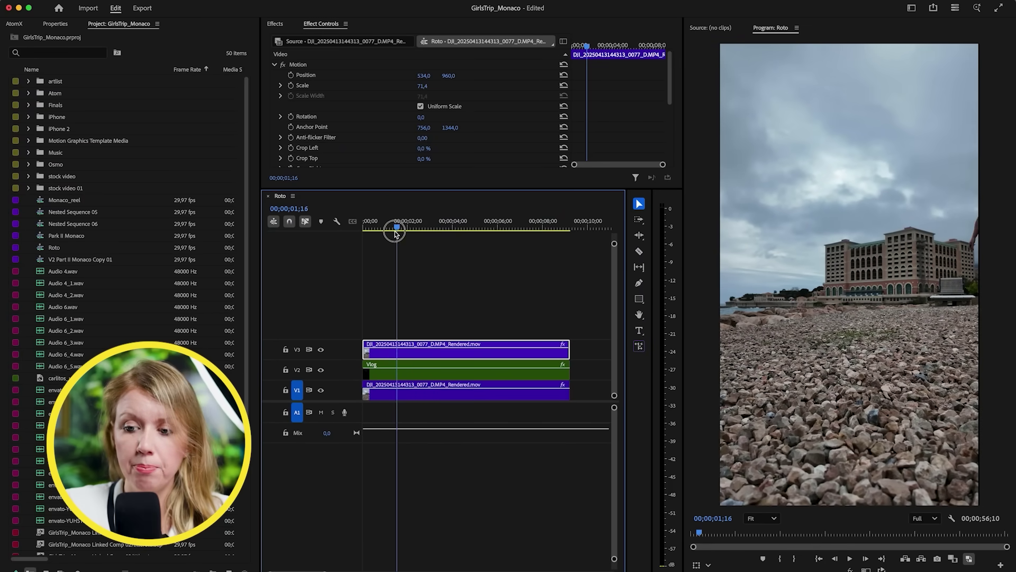
Step: Split the V3 copy at 00;00;01;11 and move the playhead to about 4 seconds
click(394, 345)
key(c)
drag(404, 226, 503, 233)
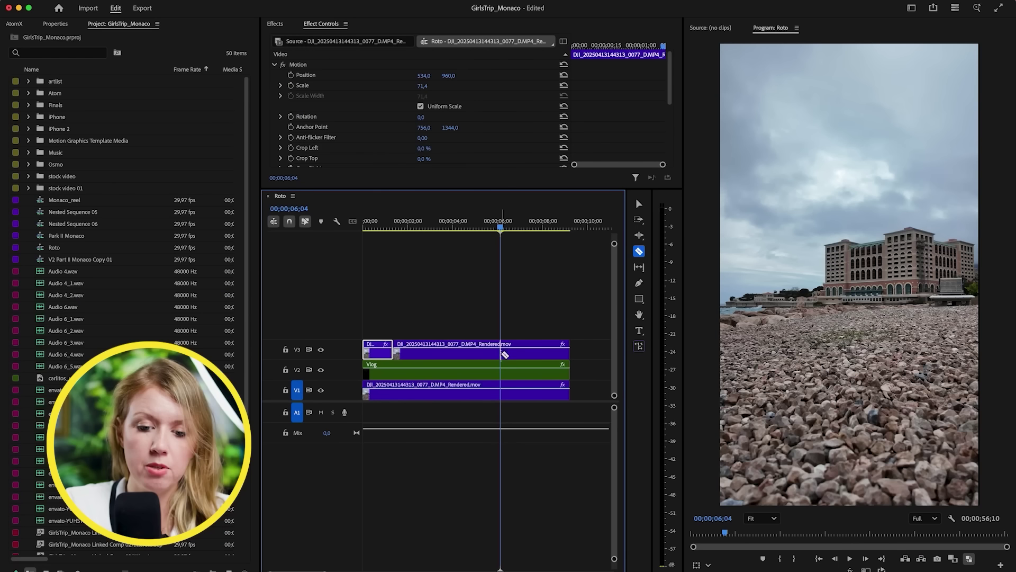
Step: Make the second cut on V3 near 00;00;03;27, isolating the middle section
click(502, 349)
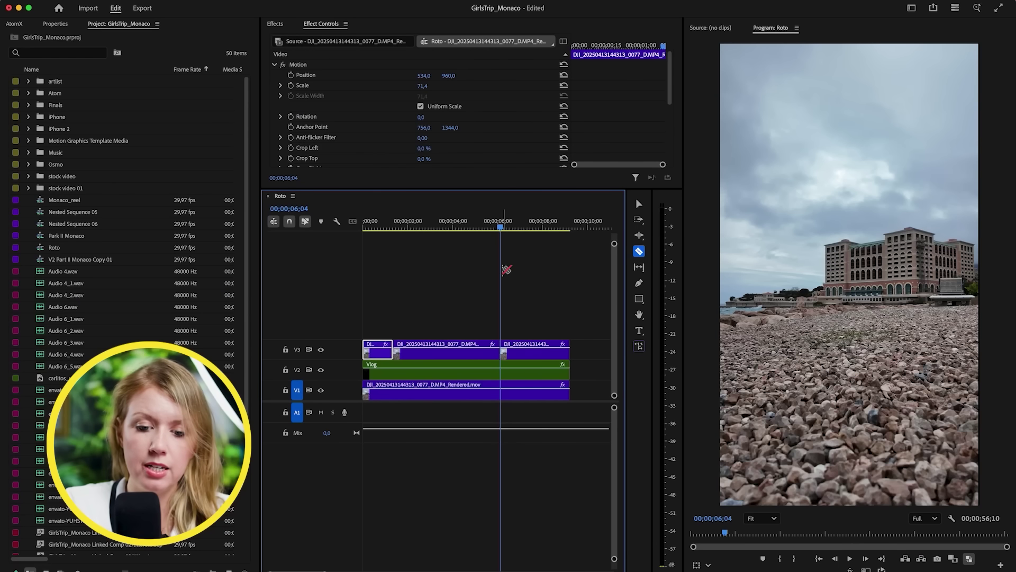
key(c)
click(455, 228)
drag(456, 228, 450, 228)
key(v)
Step: Replace the middle V3 piece with a linked After Effects composition
click(443, 353)
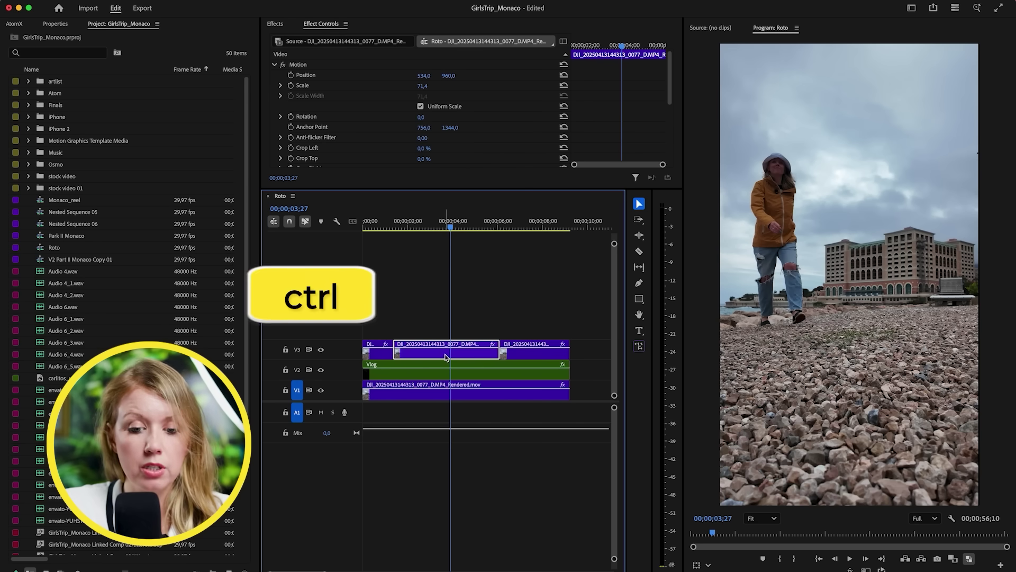
ctrl+click(444, 356)
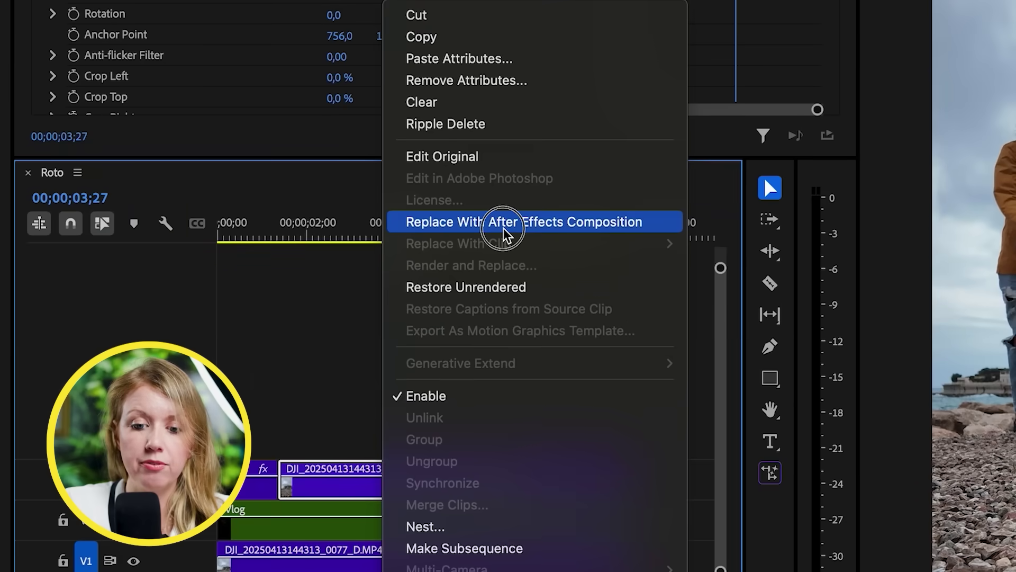
click(503, 231)
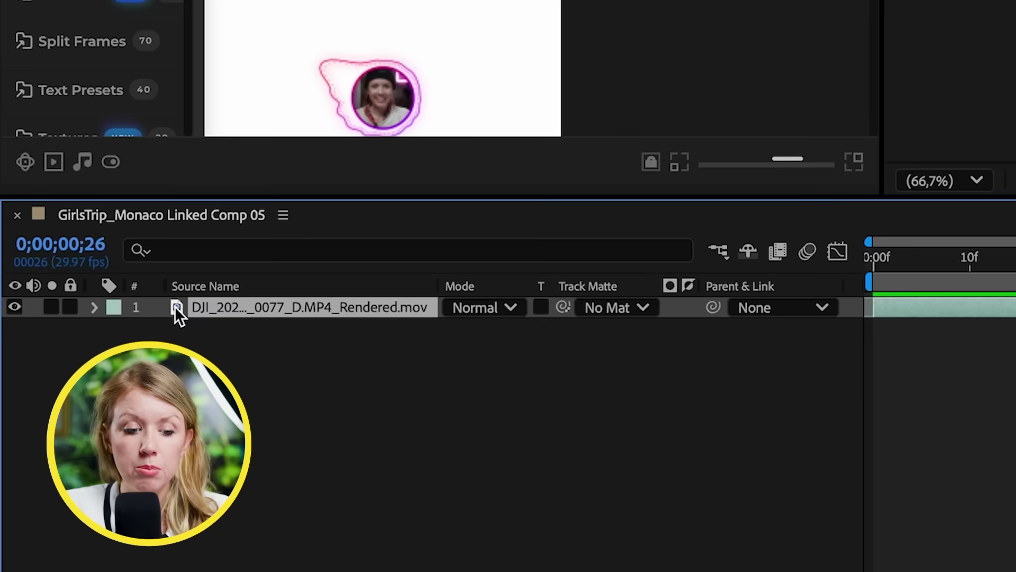
Step: Open the footage layer and paint a Roto Brush stroke over the walking woman
double_click(67, 467)
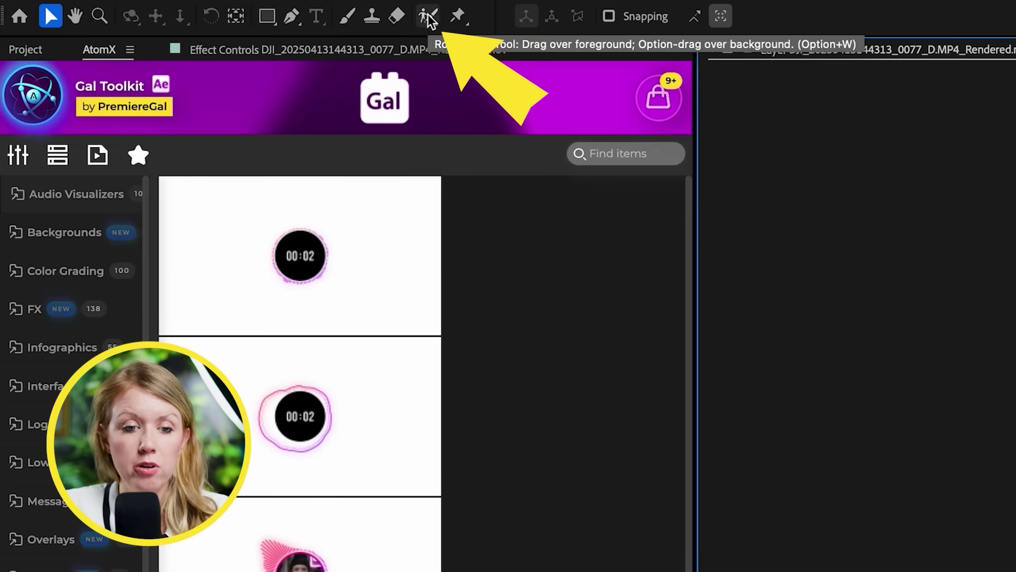
click(428, 17)
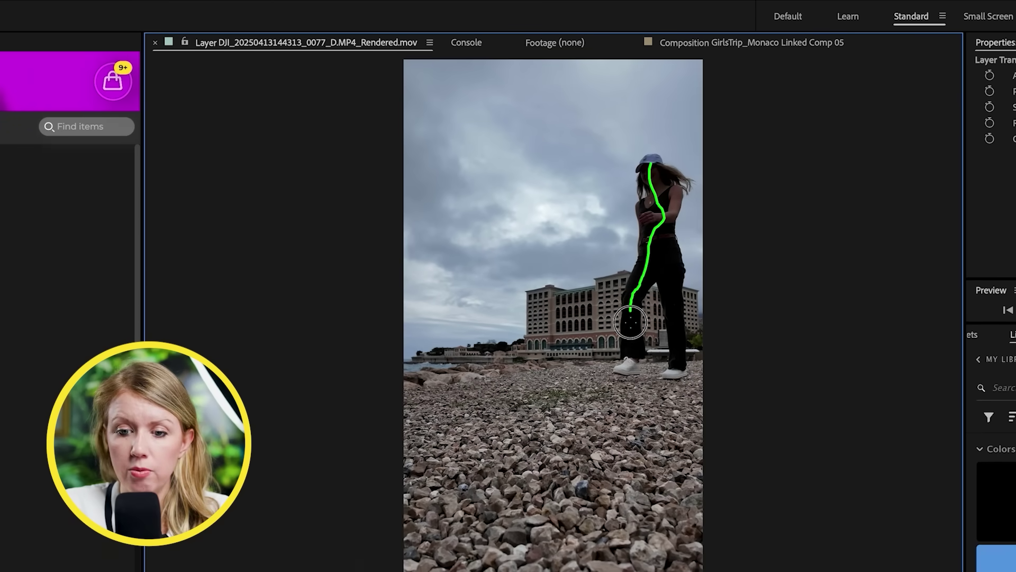
drag(626, 365, 627, 366)
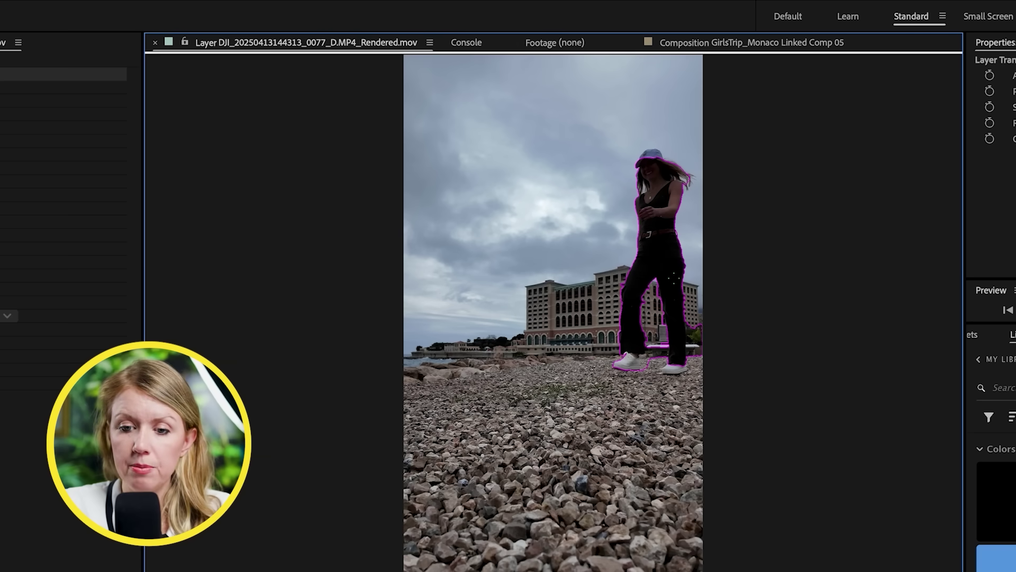
Step: Subtract the bench area beside her legs from the Roto Brush cutout
scroll(553, 313, down, 2)
scroll(554, 312, up, 4)
scroll(553, 312, down, 2)
key(z)
scroll(563, 323, down, 3)
scroll(564, 323, up, 6)
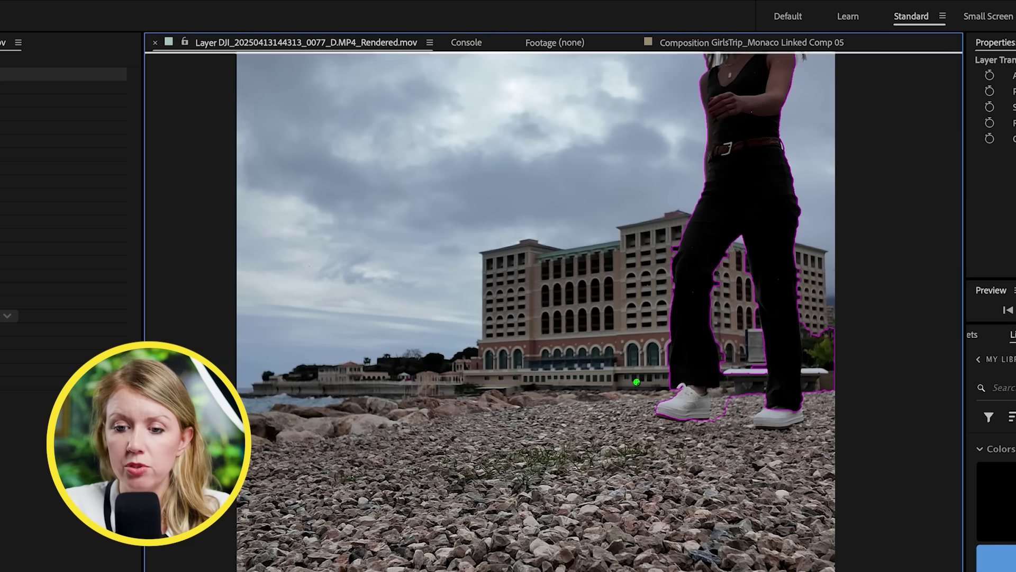
key(h)
drag(629, 223, 428, 309)
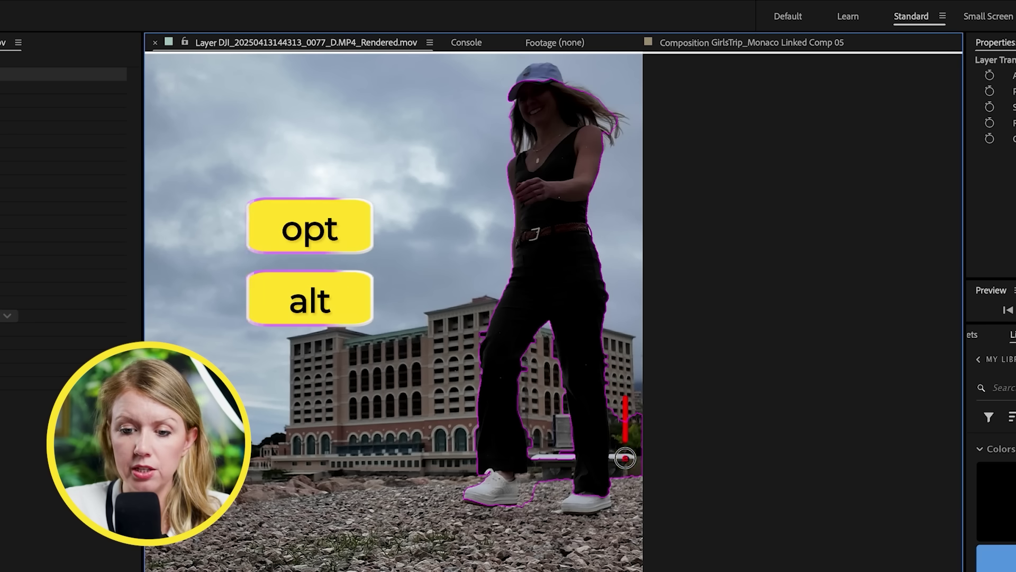
drag(624, 492, 624, 490)
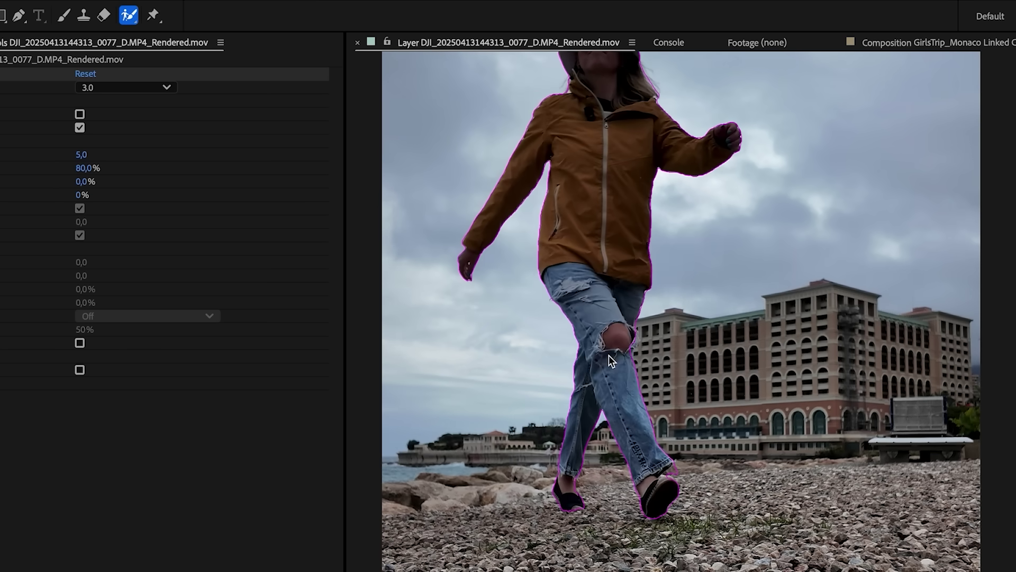
Step: Scroll the After Effects view while checking the propagated Roto Brush matte
scroll(635, 351, up, 3)
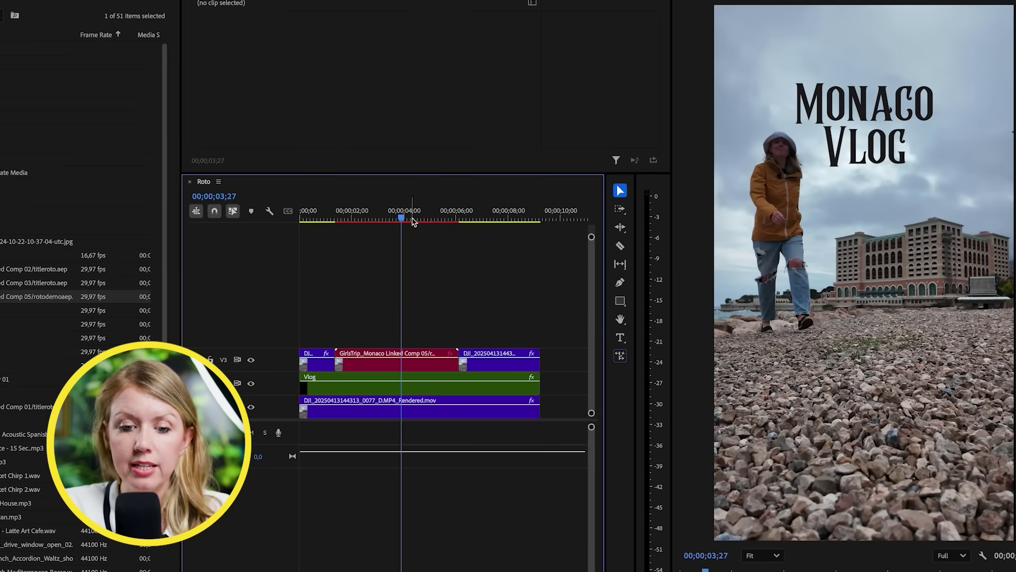
drag(402, 214, 353, 218)
click(389, 360)
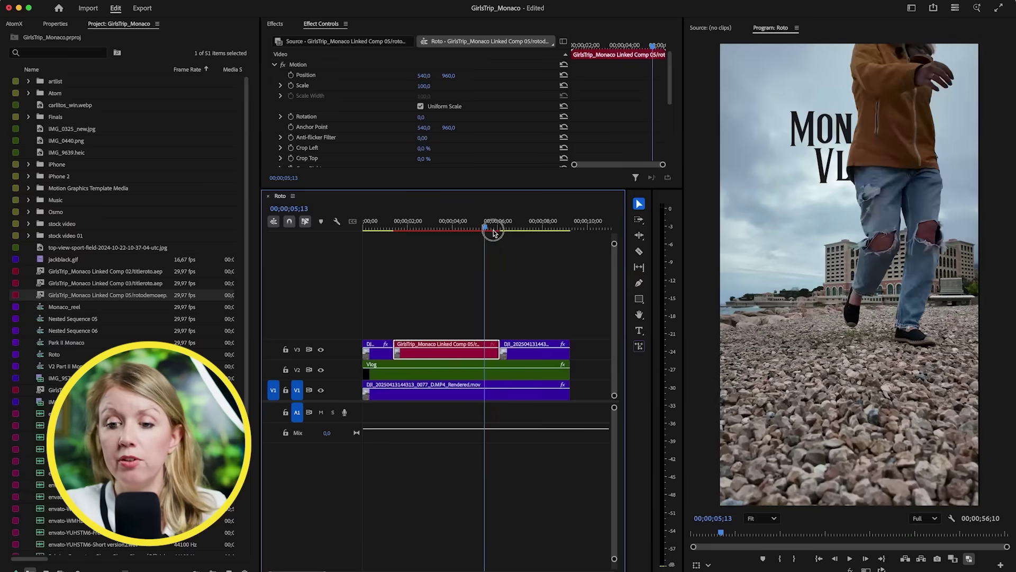
drag(493, 232, 451, 244)
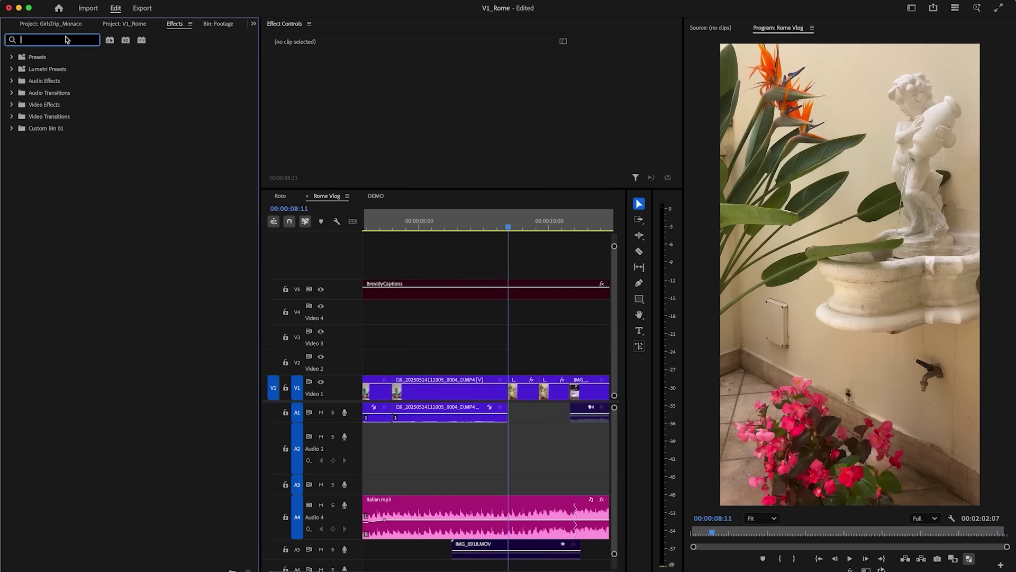
Step: Search effects for 'Tr' and drag the Wipe transition onto the first Video 1 edit point
click(63, 39)
text(Transitions)
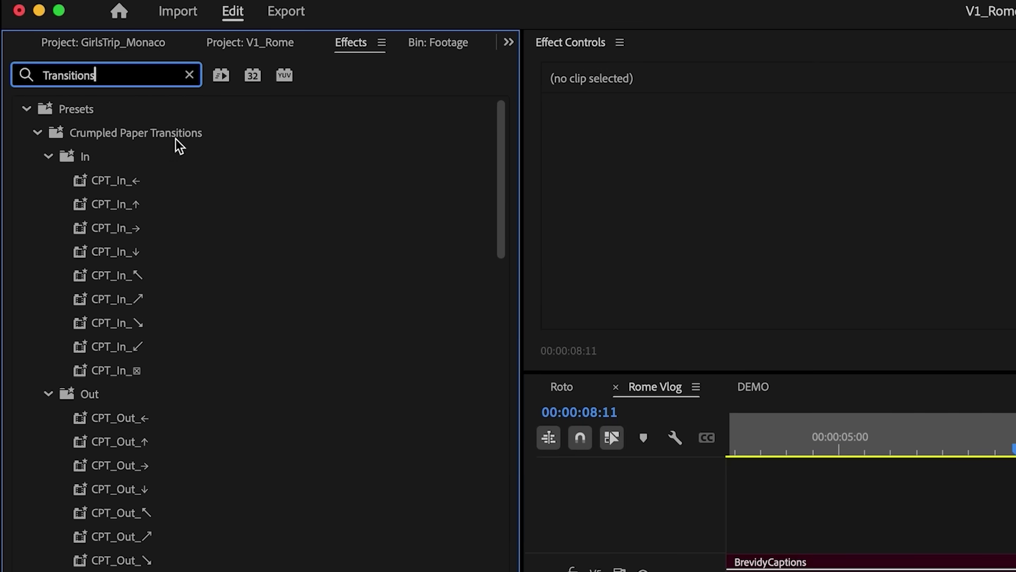
click(83, 175)
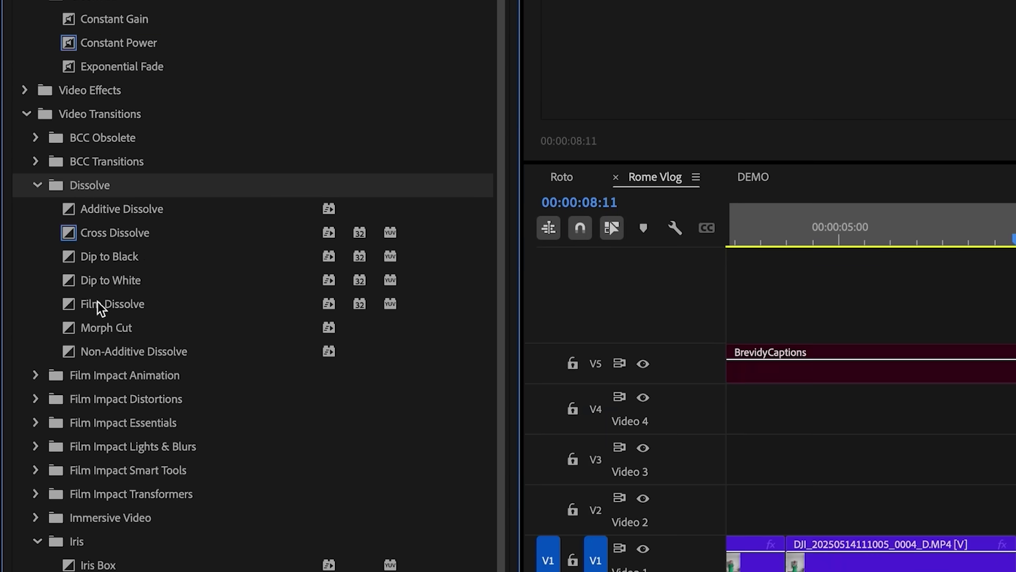
scroll(98, 319, down, 3)
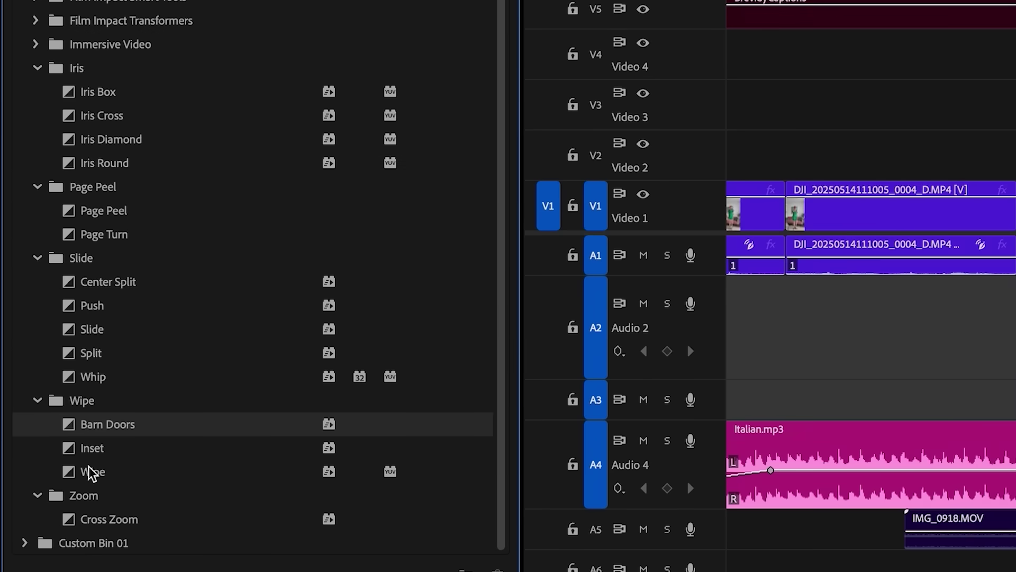
drag(93, 479, 1015, 204)
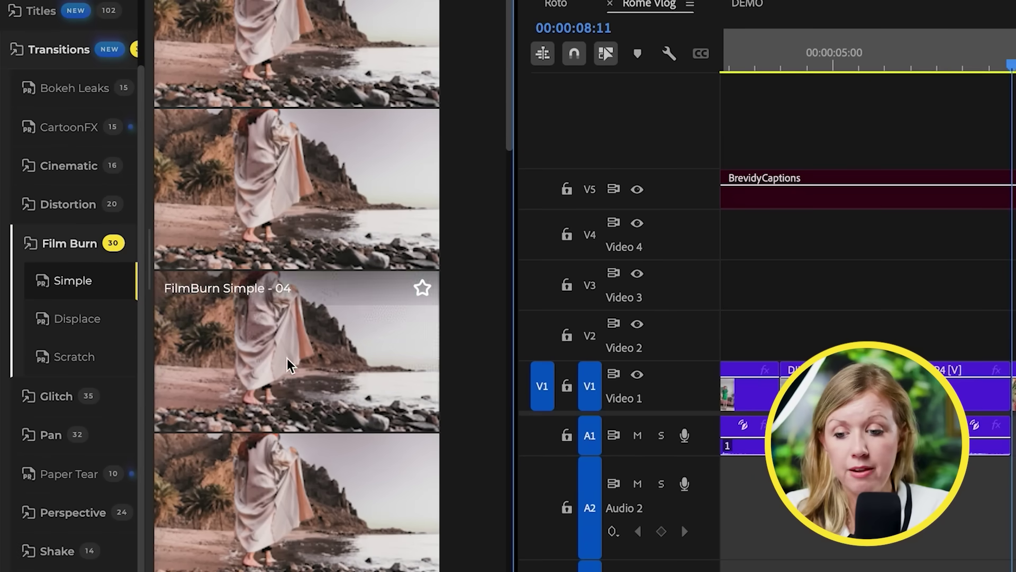
Step: Apply the FilmBurn Scratch transition at the playhead and play it back from 00:00:07:00
click(69, 357)
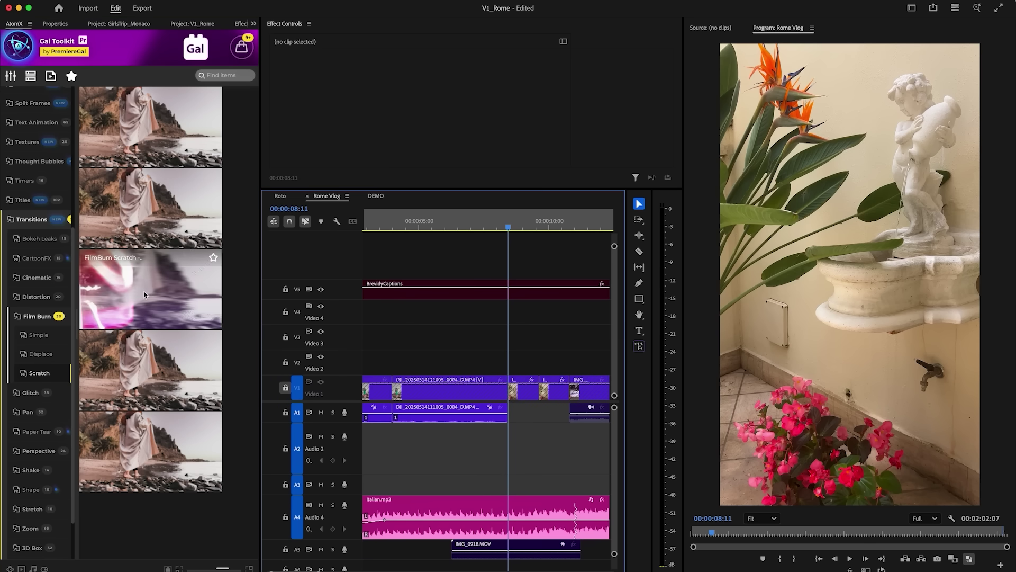
click(144, 295)
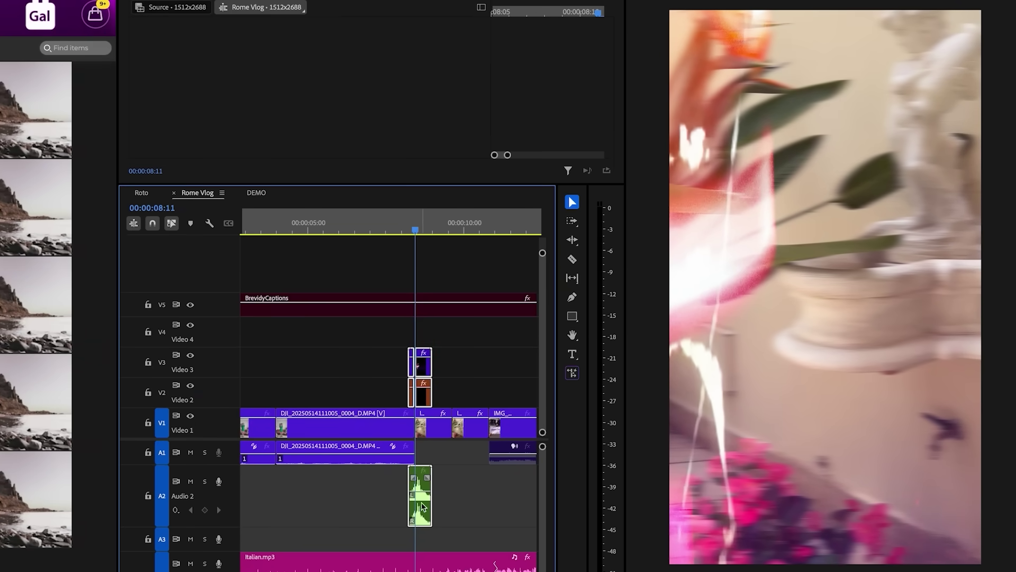
click(451, 406)
drag(412, 233, 369, 231)
key(space)
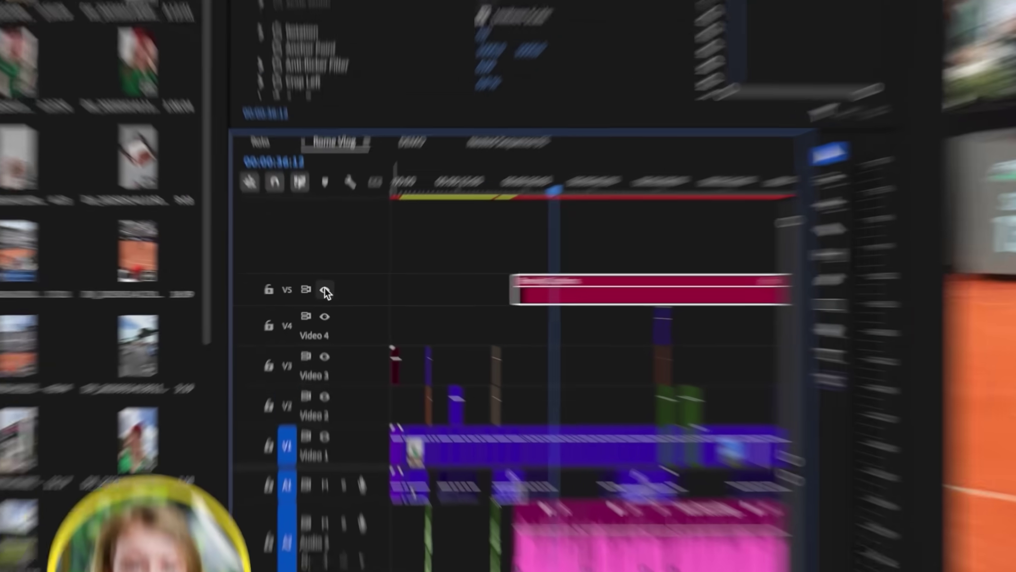
Step: Hide the V5 BrevidyCaptions track, jump to 'tournament' in the transcript, and start Create captions
click(321, 291)
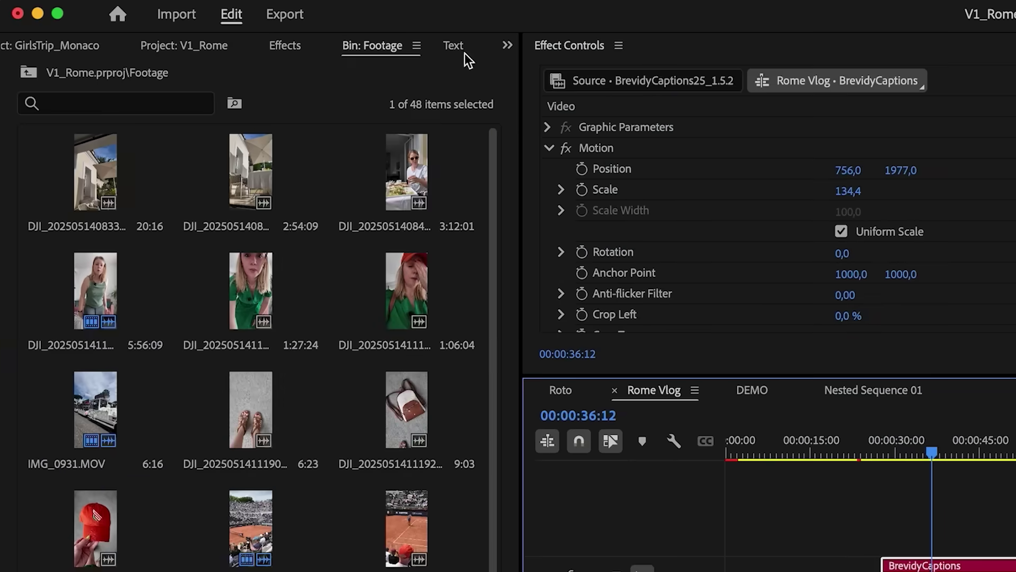
click(456, 48)
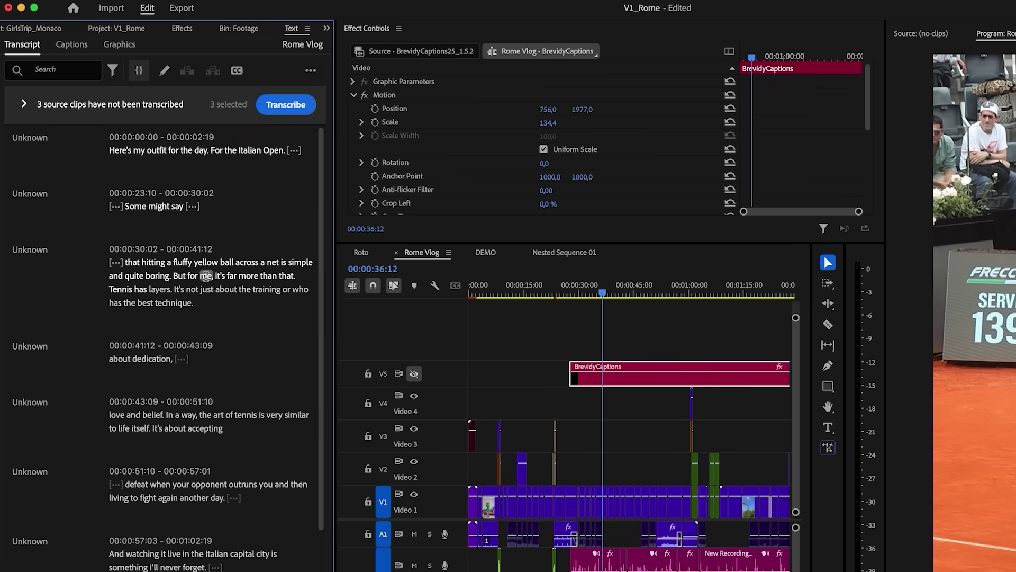
scroll(205, 276, down, 5)
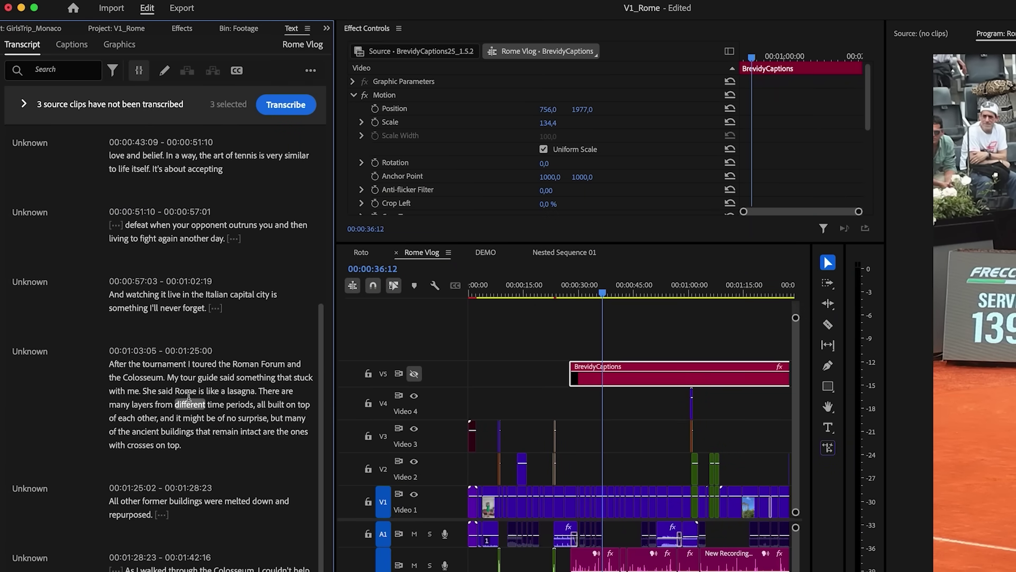
scroll(189, 398, up, 5)
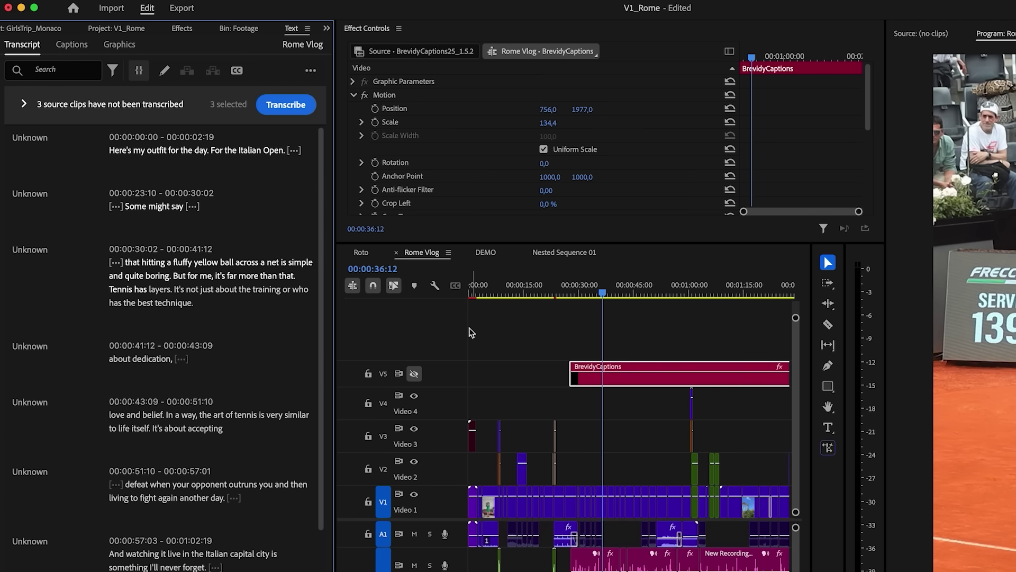
scroll(169, 374, down, 5)
click(182, 335)
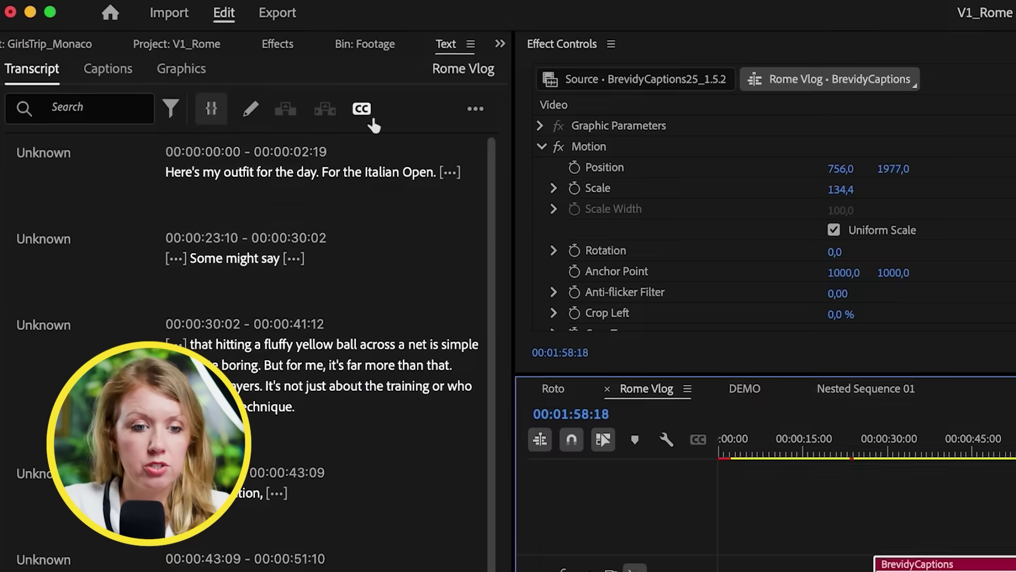
click(184, 57)
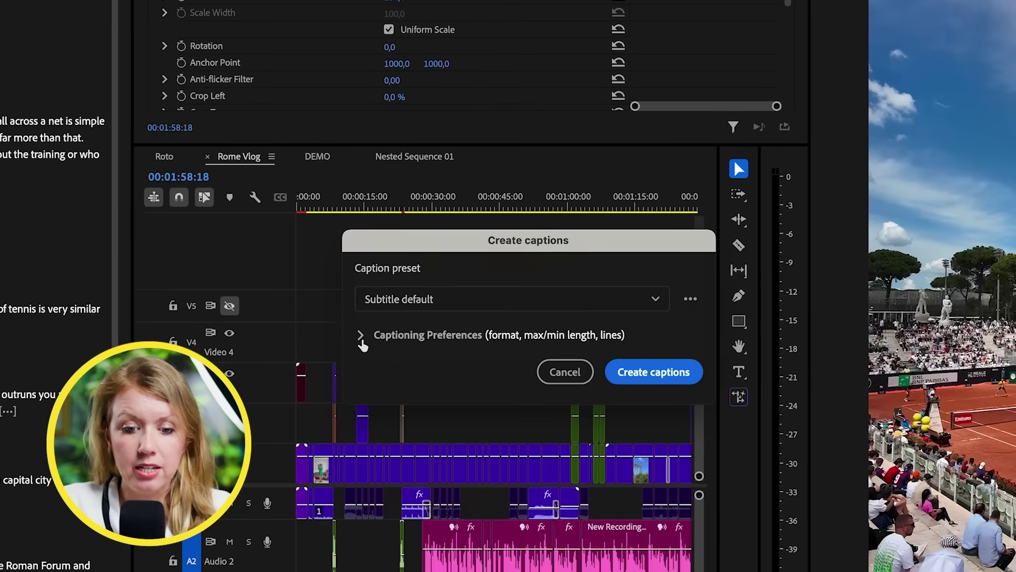
Step: Create single-line captions with Style None and 20-character maximum length, then park on 'Italian Open.'
click(360, 335)
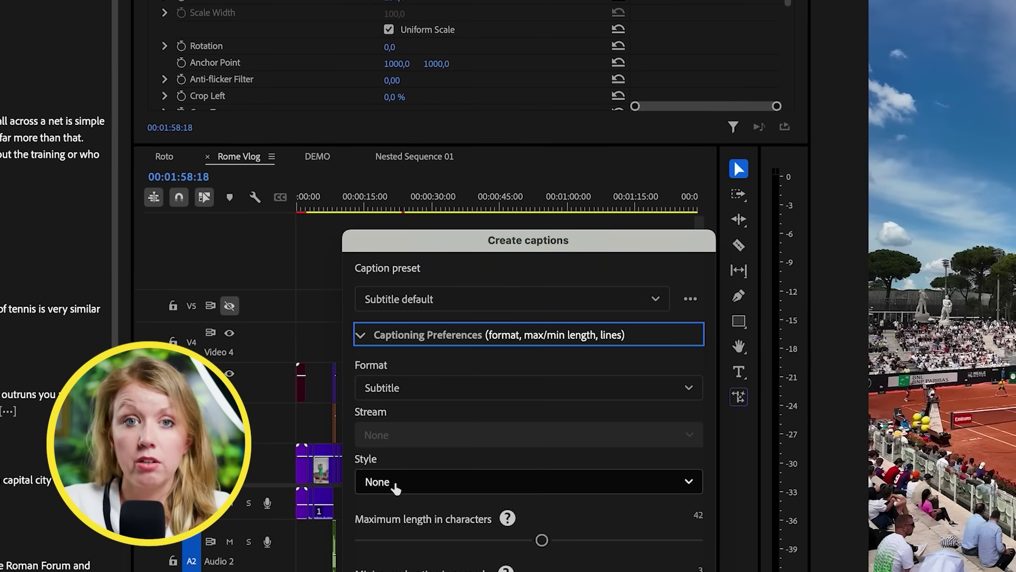
drag(446, 249, 434, 44)
click(398, 274)
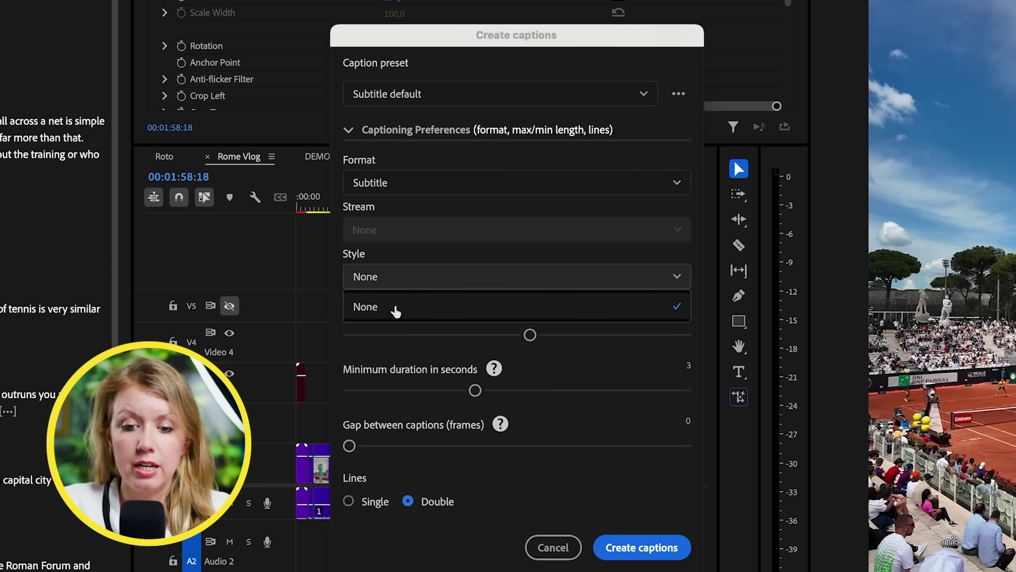
click(411, 255)
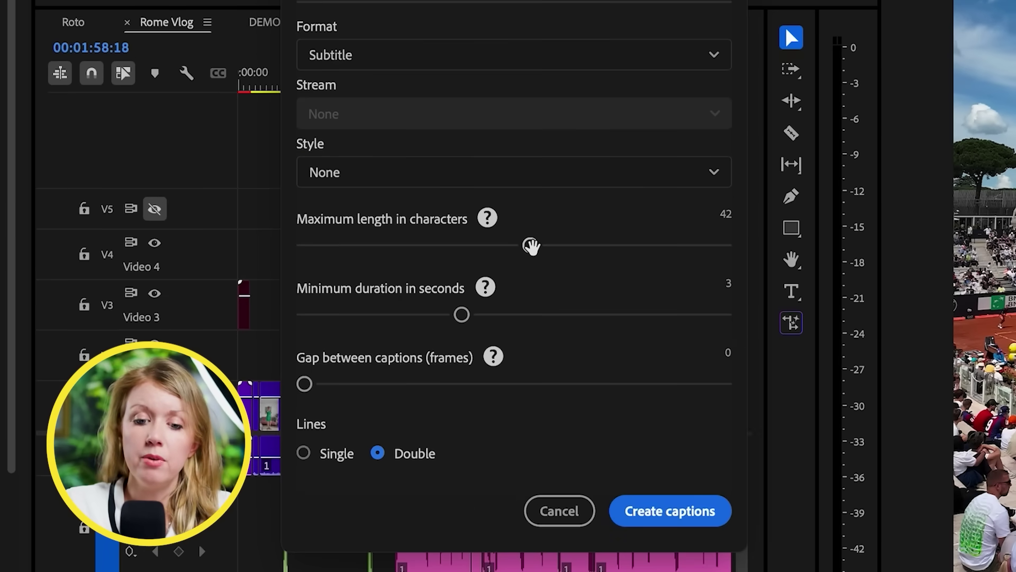
drag(519, 247, 395, 246)
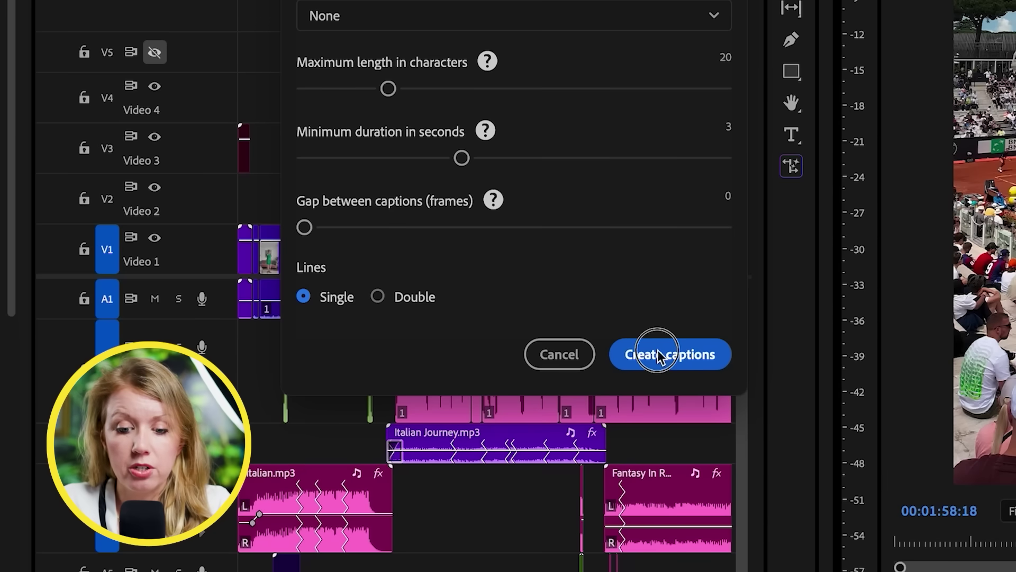
click(659, 356)
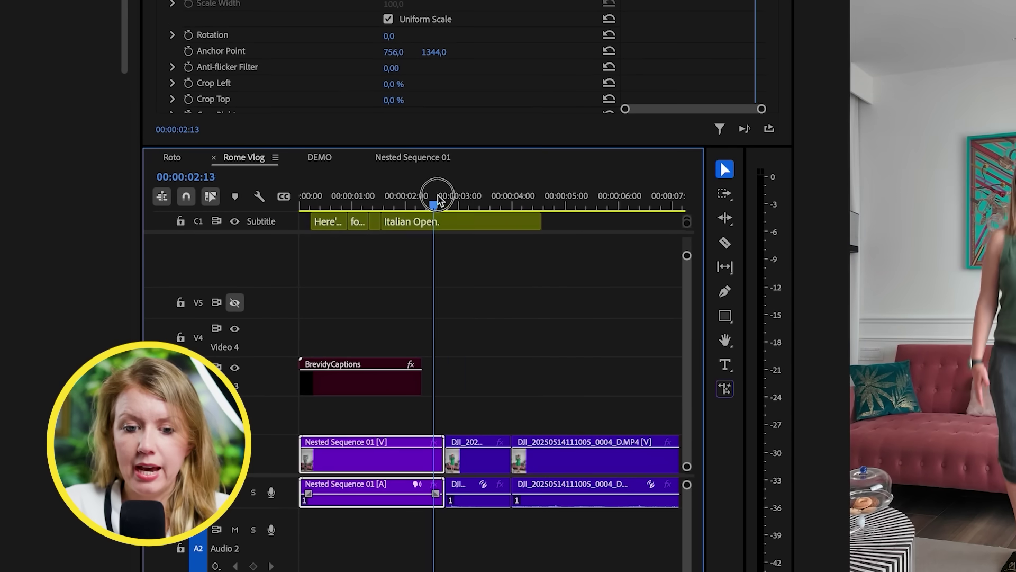
click(438, 200)
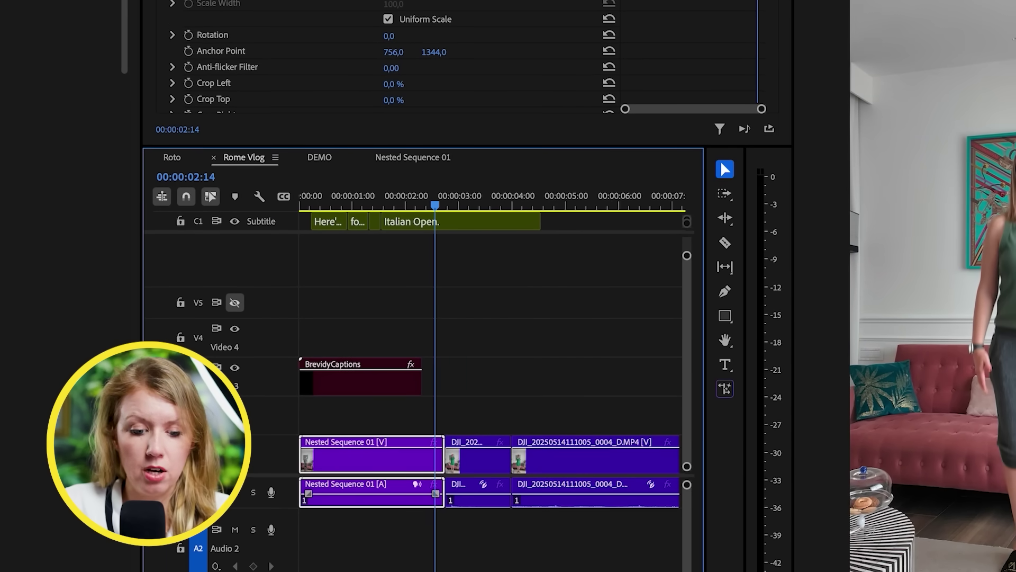
Step: Zoom the timeline out and select the 'Italian Open.' caption clip to list all captions
key(minus)
key(minus)
key(minus)
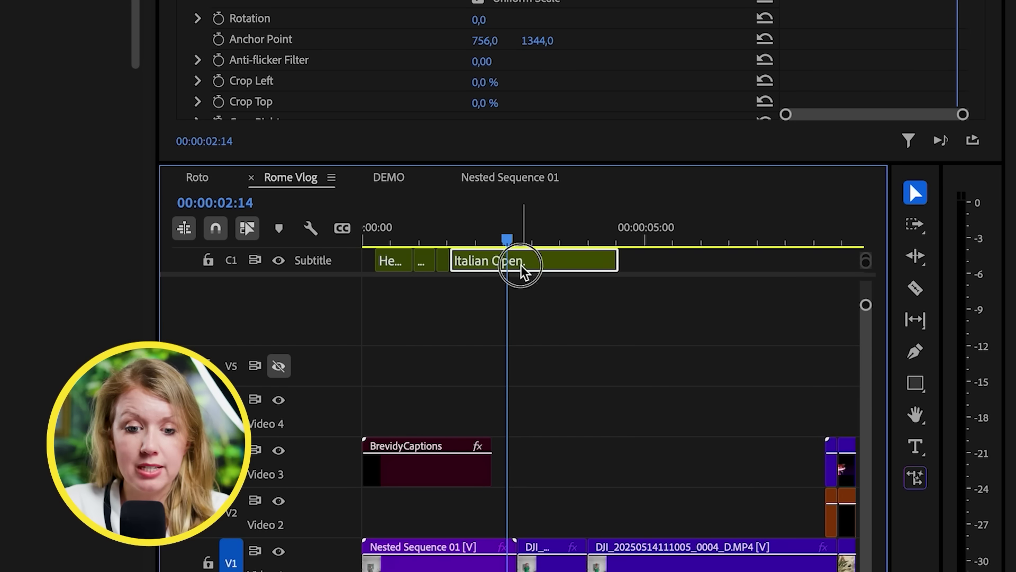
click(521, 266)
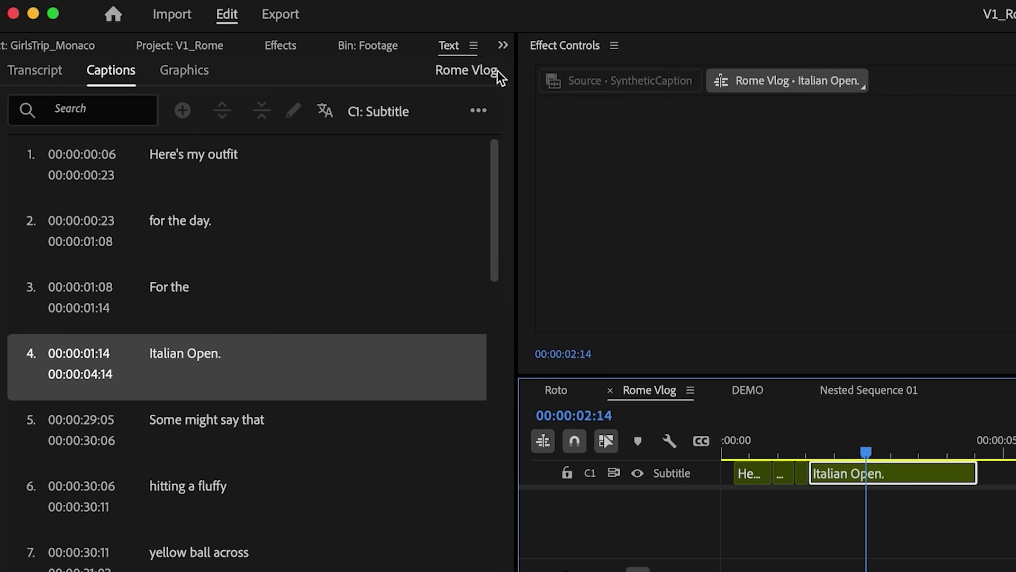
click(503, 48)
Step: Set the captions to Montserrat Bold in the middle-centre zone at vertical position 583
click(516, 94)
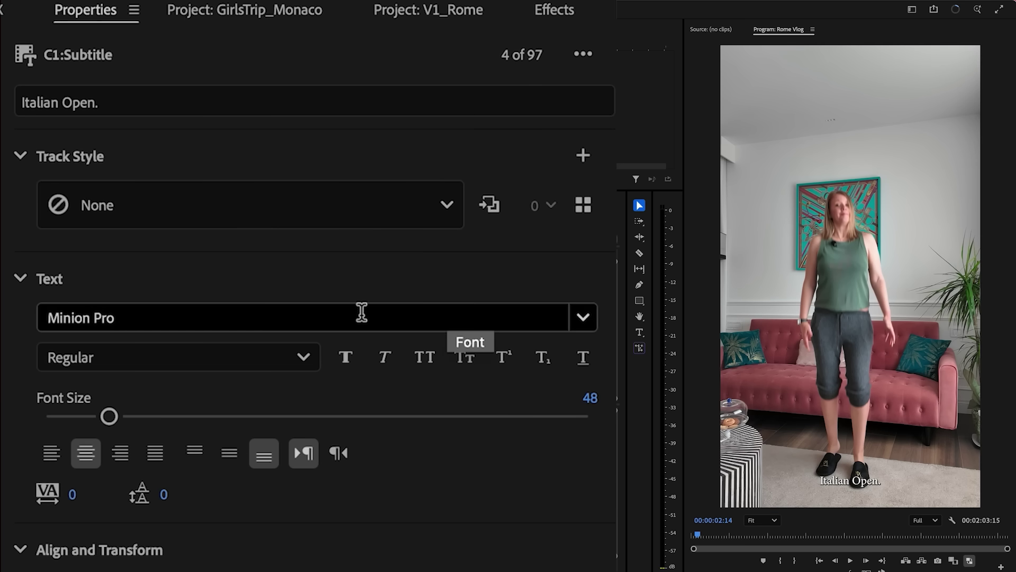
scroll(237, 333, down, 5)
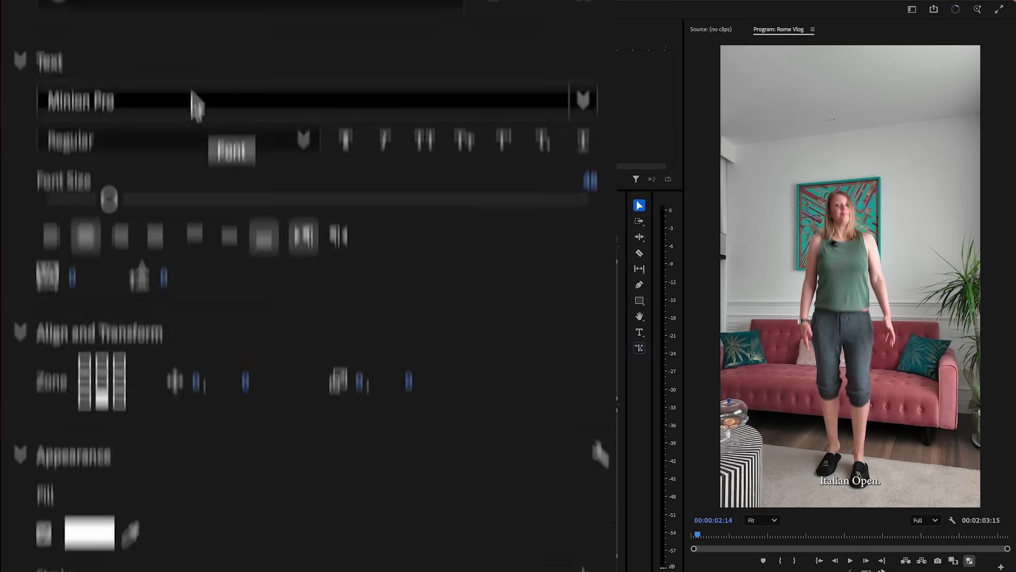
click(191, 63)
text(Mont)
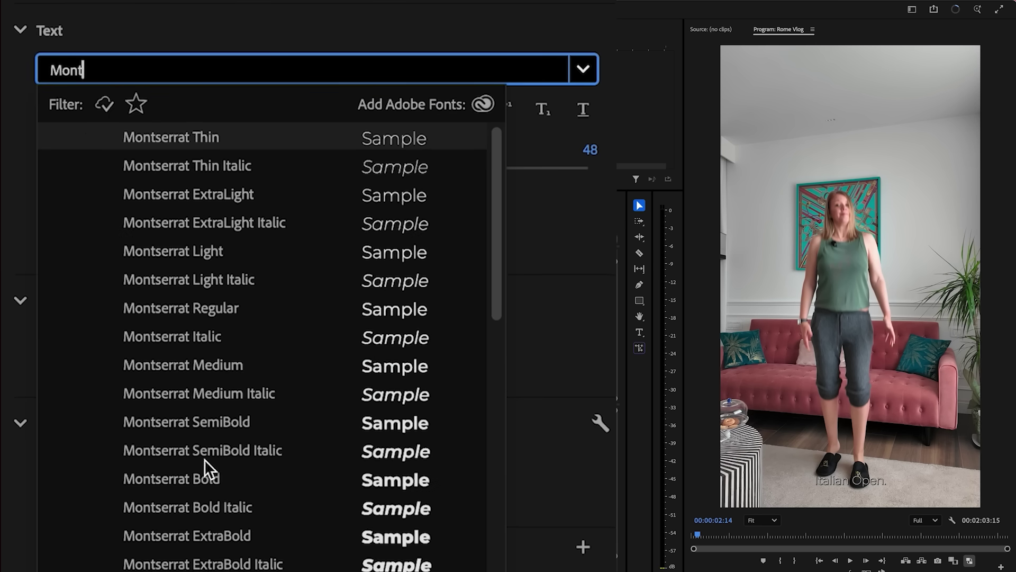
click(201, 469)
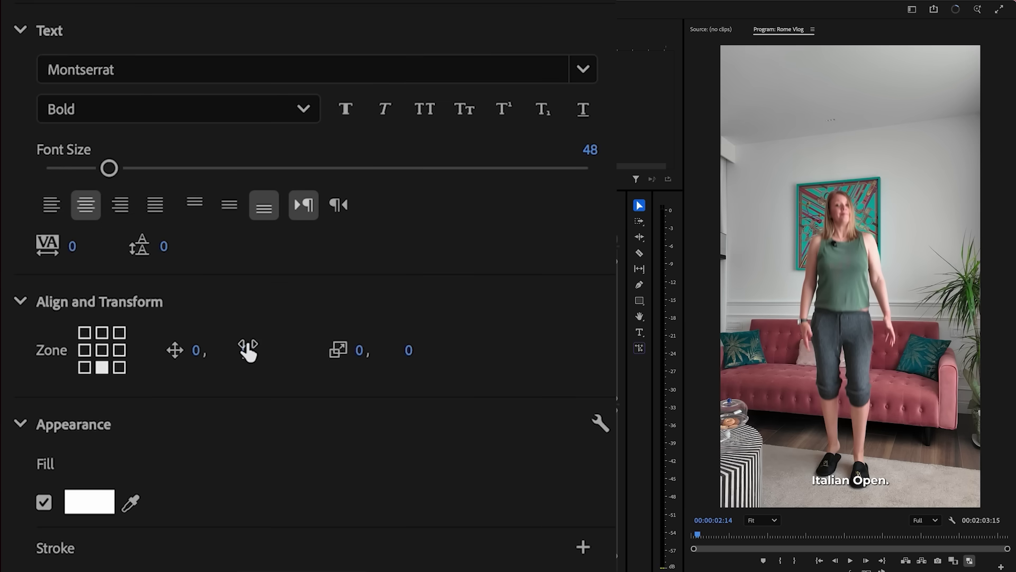
click(103, 350)
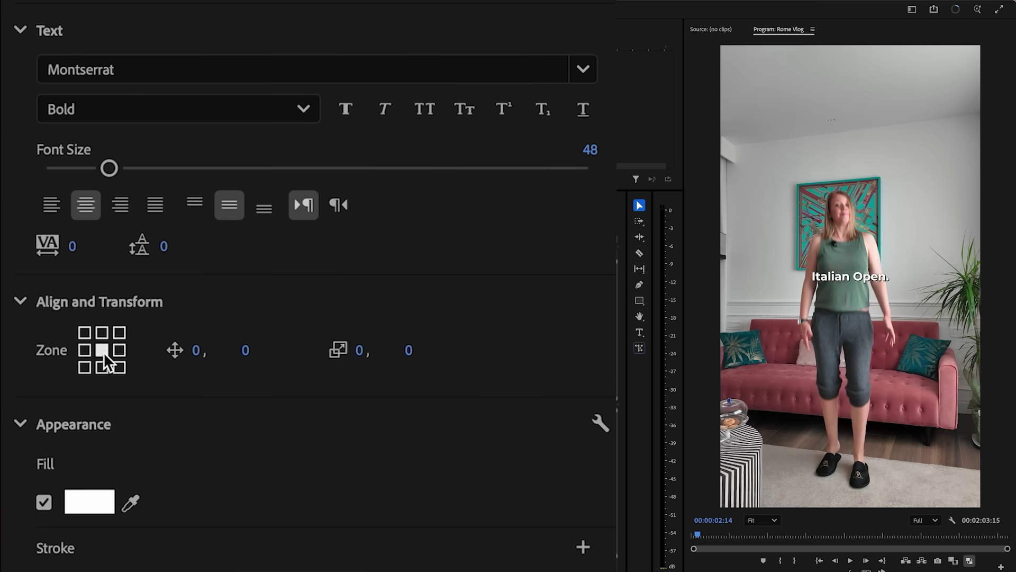
drag(245, 350, 635, 275)
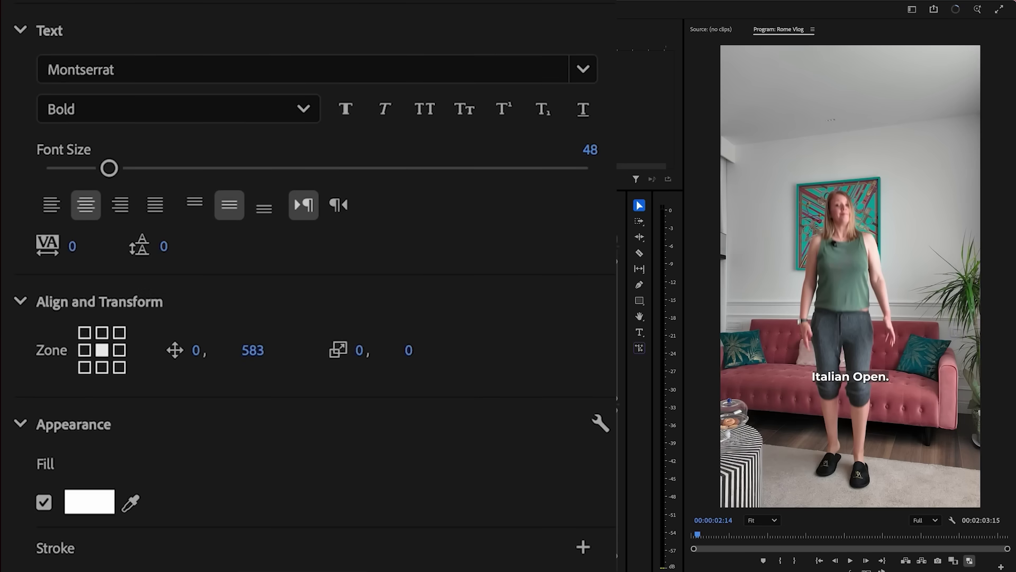
Step: Give the caption background purple colour, 100% opacity, size 39.7 and corner radius 24
drag(526, 331, 527, 339)
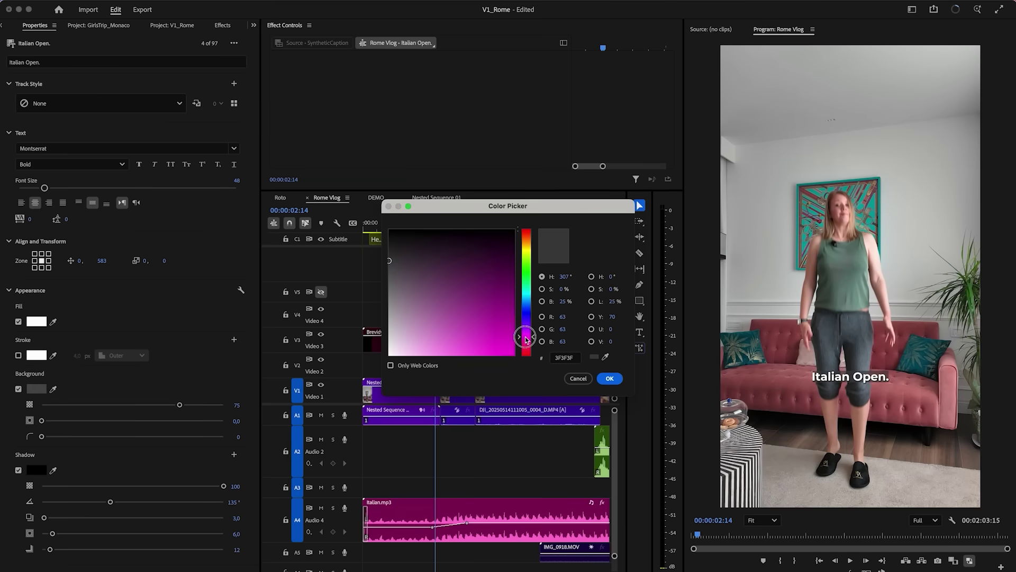
click(609, 377)
drag(180, 404, 201, 404)
drag(500, 217, 612, 230)
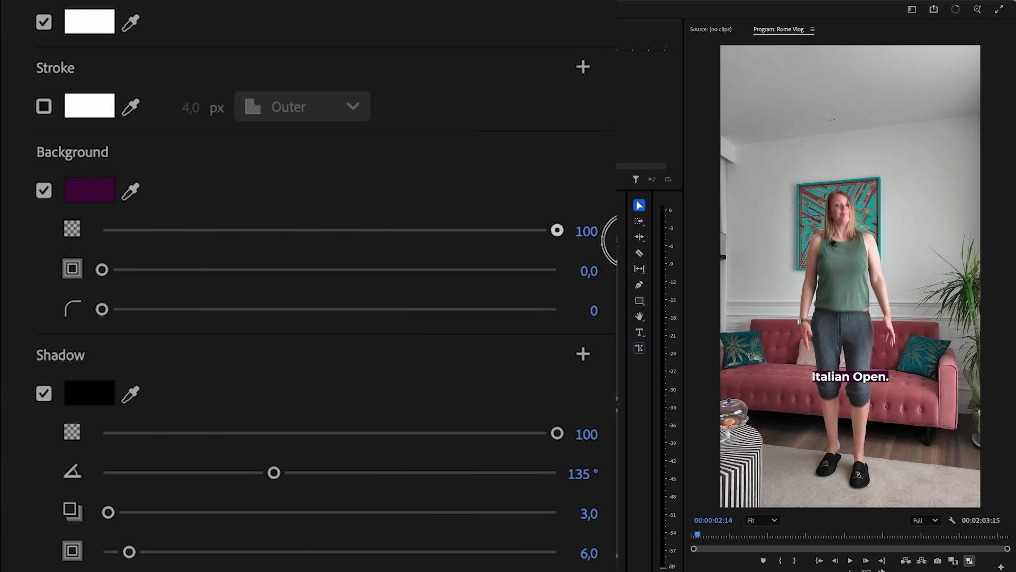
drag(101, 270, 197, 269)
drag(104, 310, 212, 312)
drag(198, 270, 282, 269)
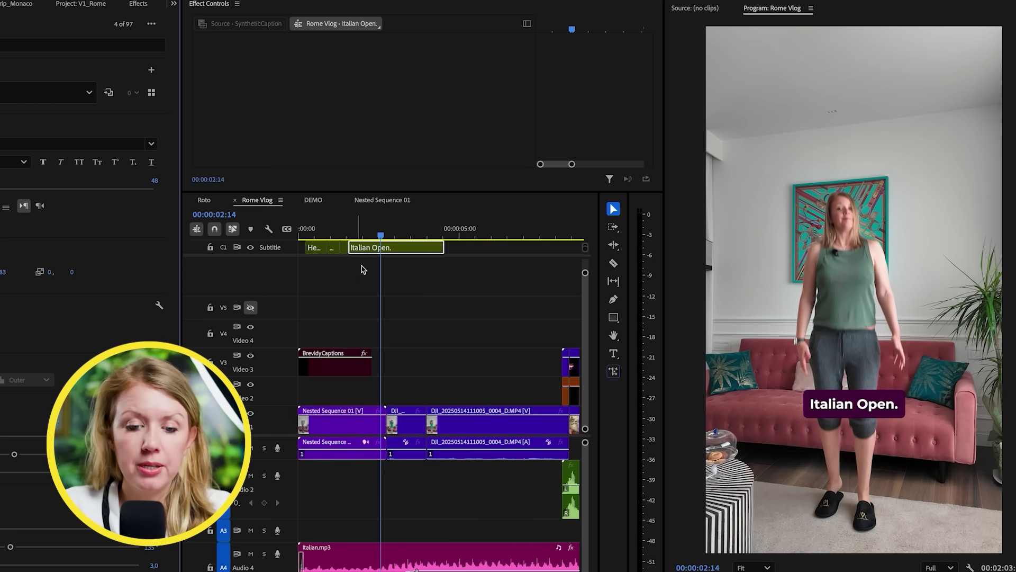
mouse_move(354, 234)
mouse_down()
mouse_move(328, 237)
mouse_move(371, 237)
mouse_up()
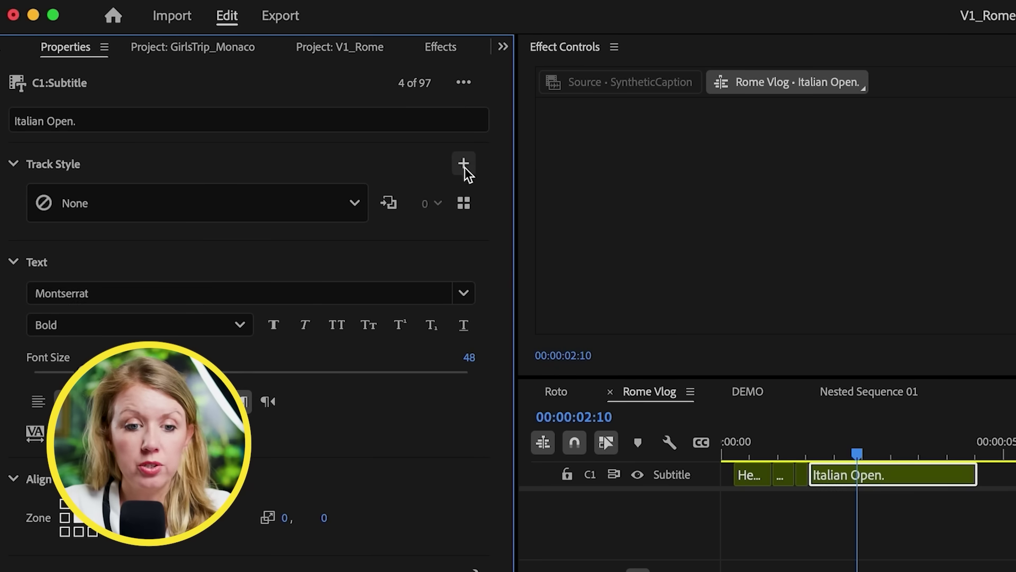
Step: Save the current caption look as track style 'Demo' and view it under My Styles
click(465, 167)
click(489, 197)
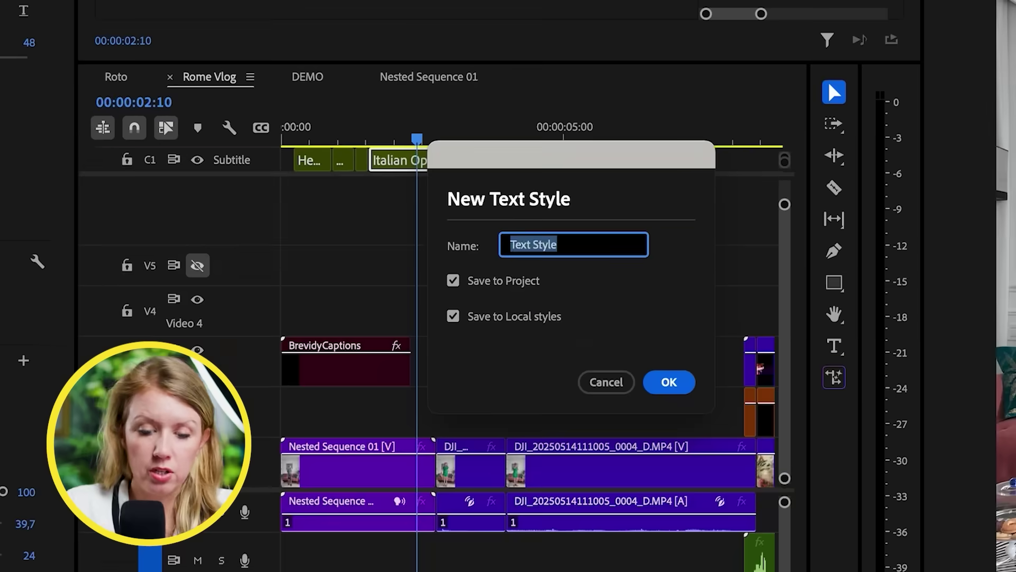
text(Demo)
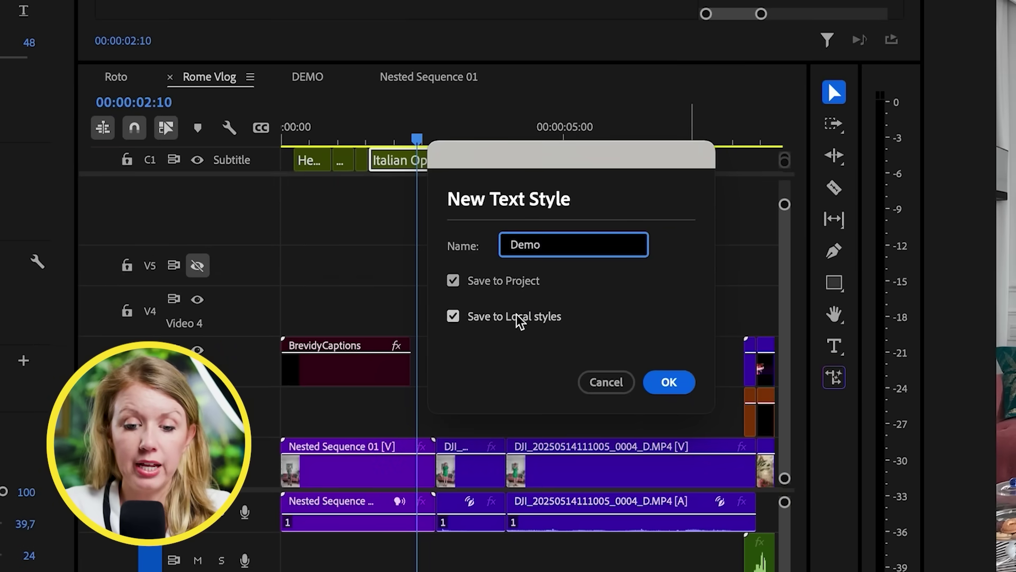
click(671, 383)
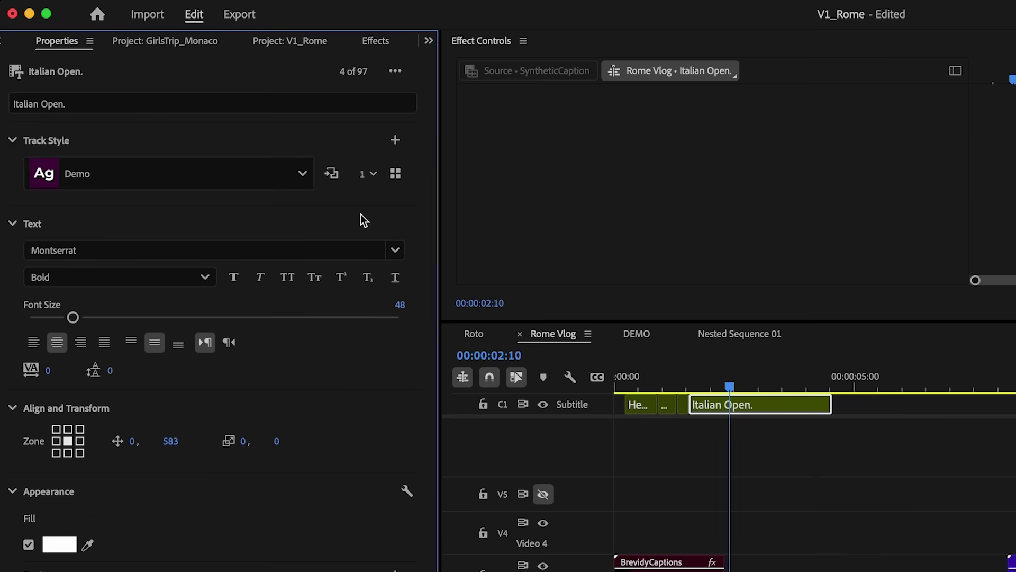
click(307, 173)
click(399, 175)
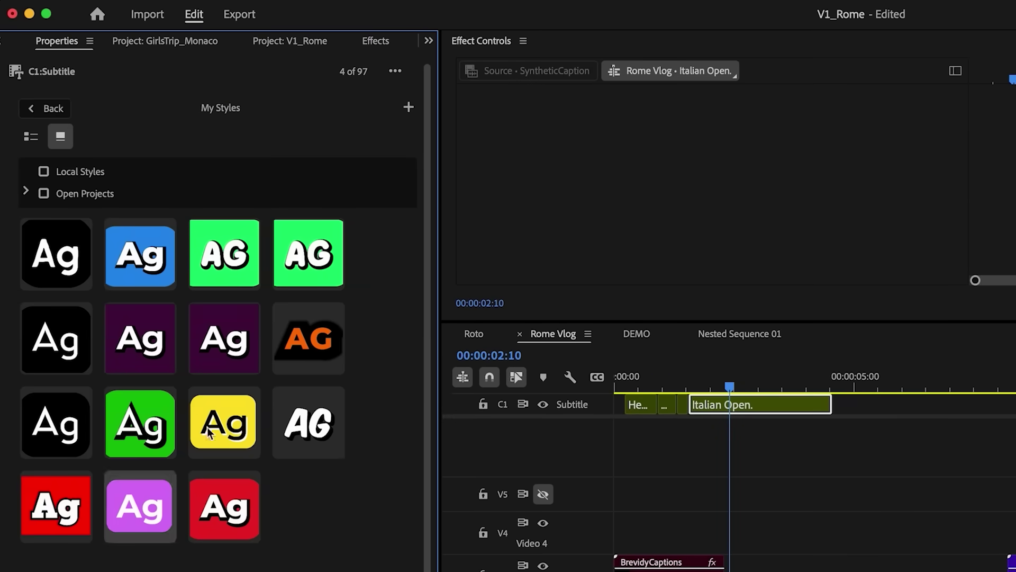
click(46, 109)
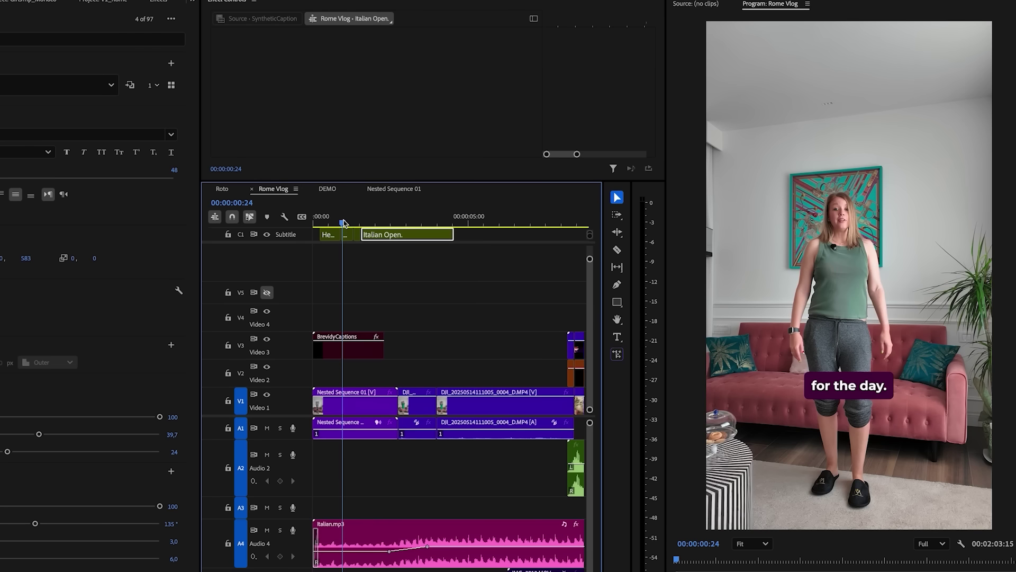
mouse_move(331, 222)
mouse_down()
mouse_move(376, 227)
mouse_move(321, 229)
mouse_up()
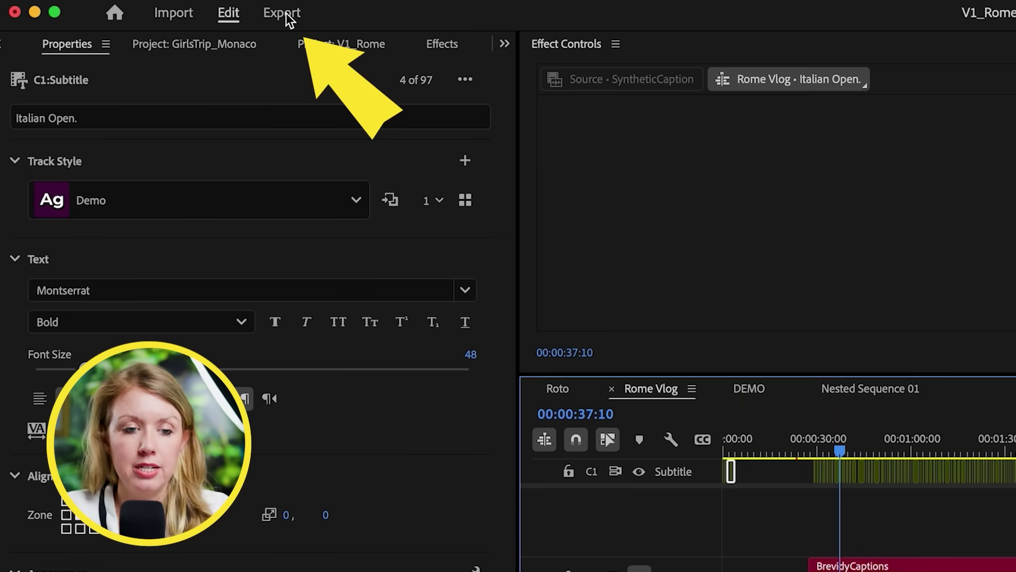
Step: Export Rome Vlog.mp4 to 3_Output using H.264 Match Source – Adaptive High Bitrate
click(286, 12)
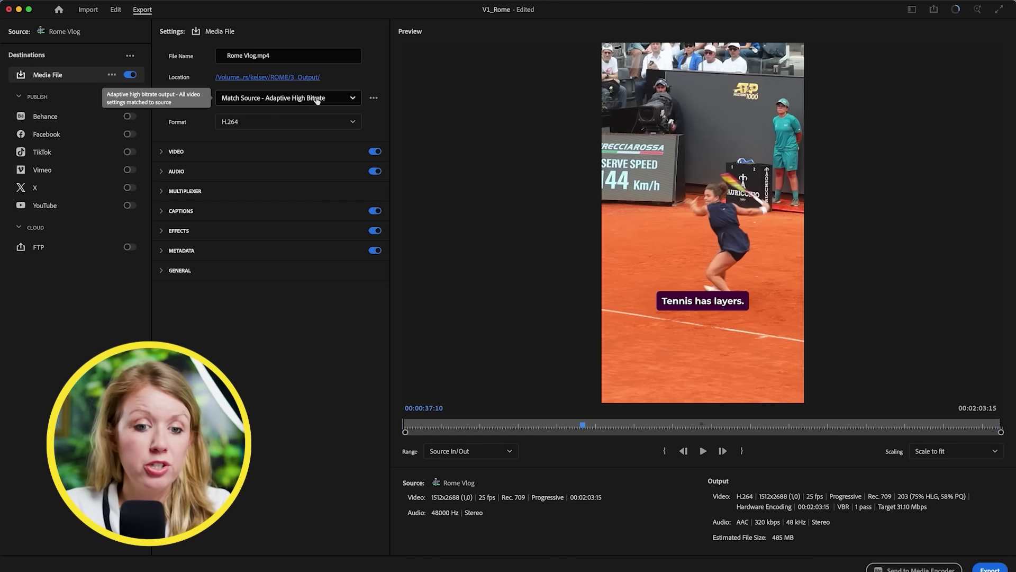
click(335, 102)
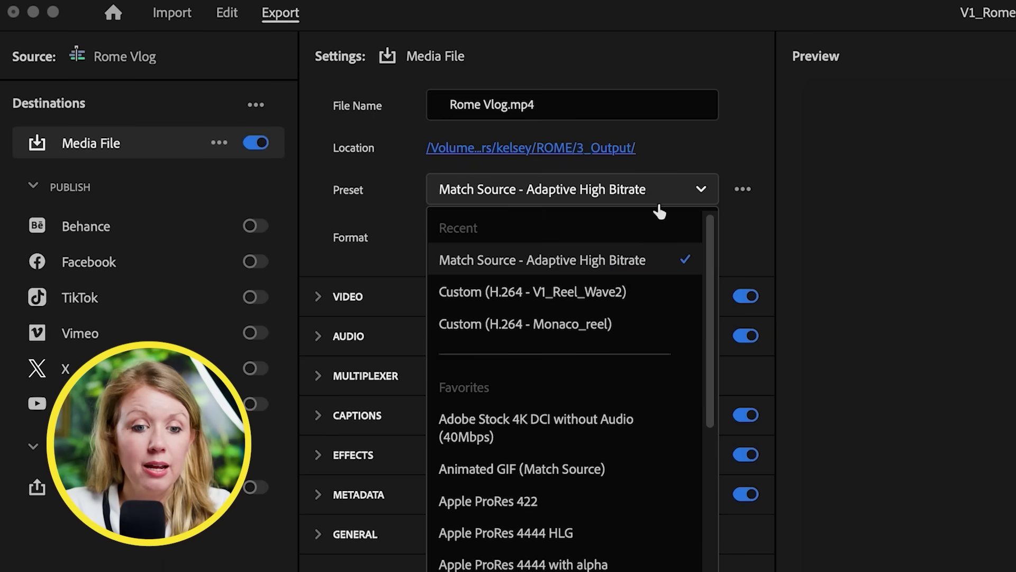
click(622, 262)
click(470, 105)
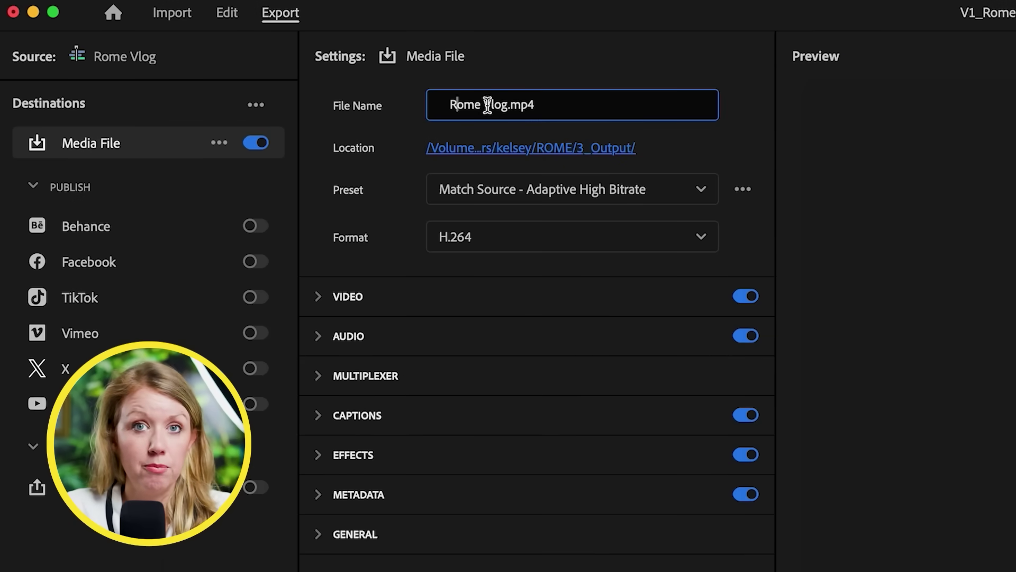
click(592, 157)
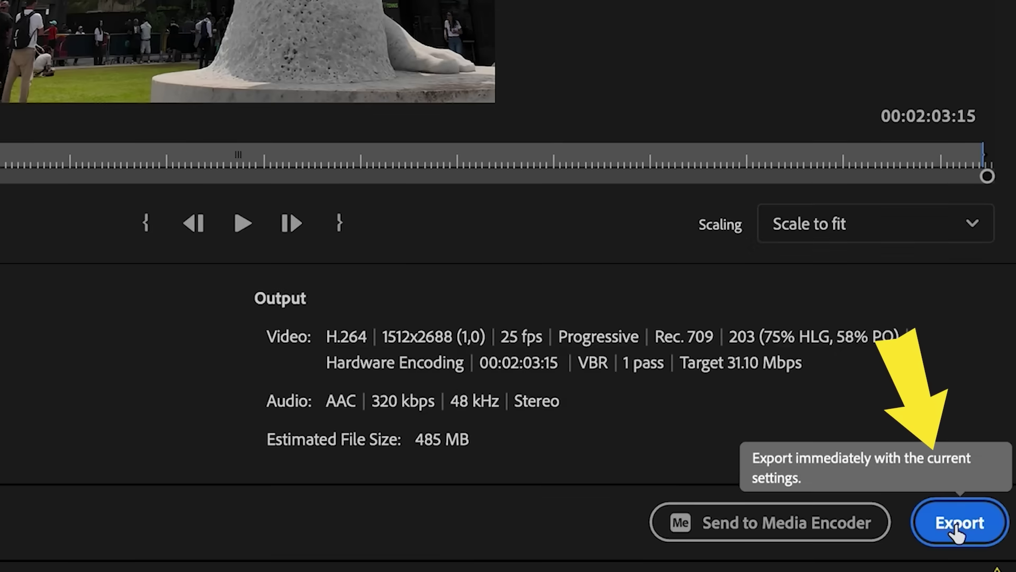
click(958, 523)
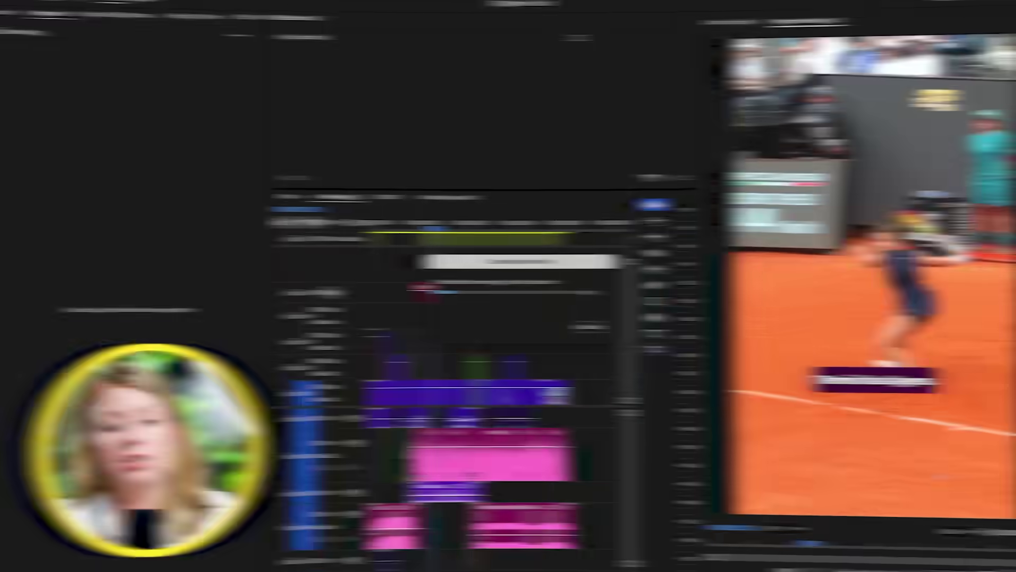